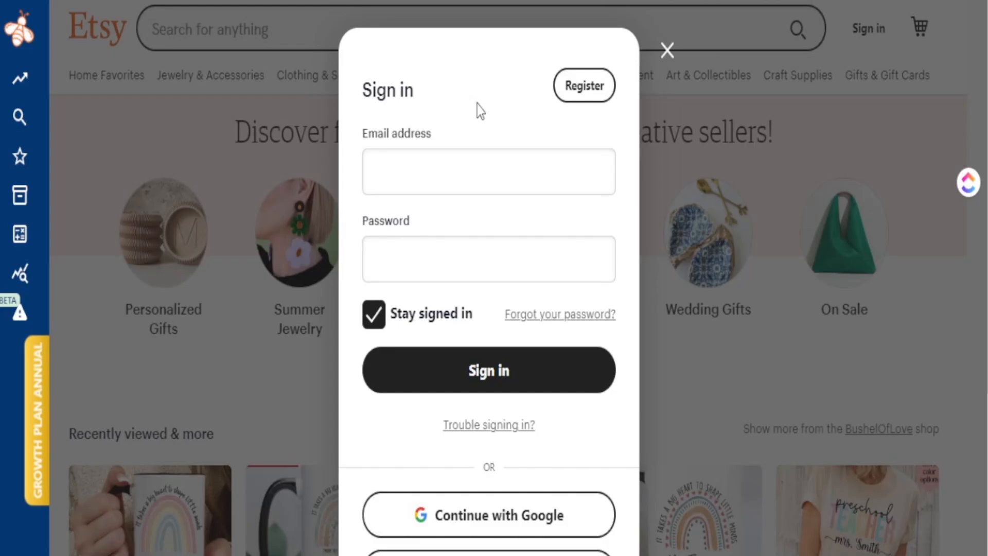
- Switch from the Etsy sign-in dialog to the Create your account registration form
left_click(588, 89)
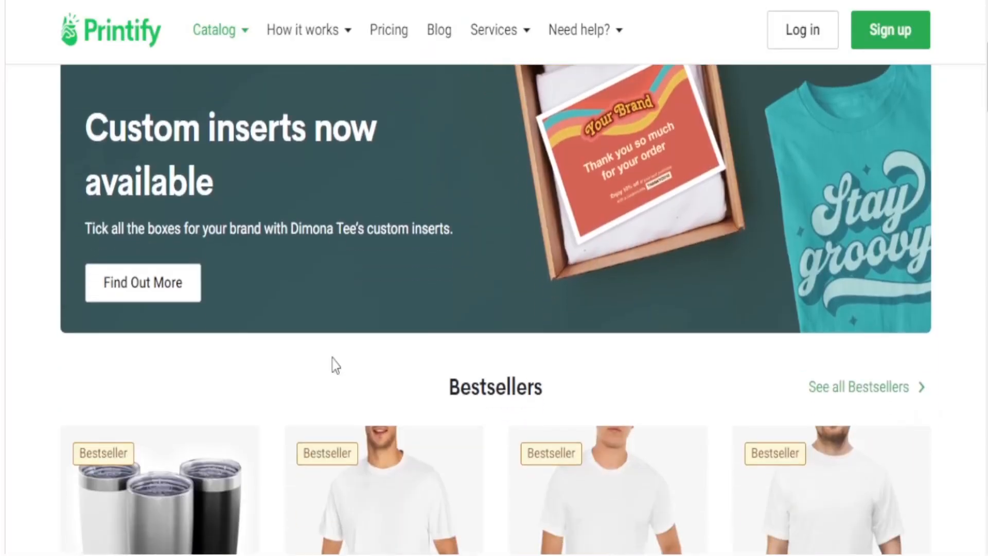
- Scroll down through the product categories on Printify's home page
scroll(334, 365, "down", 6)
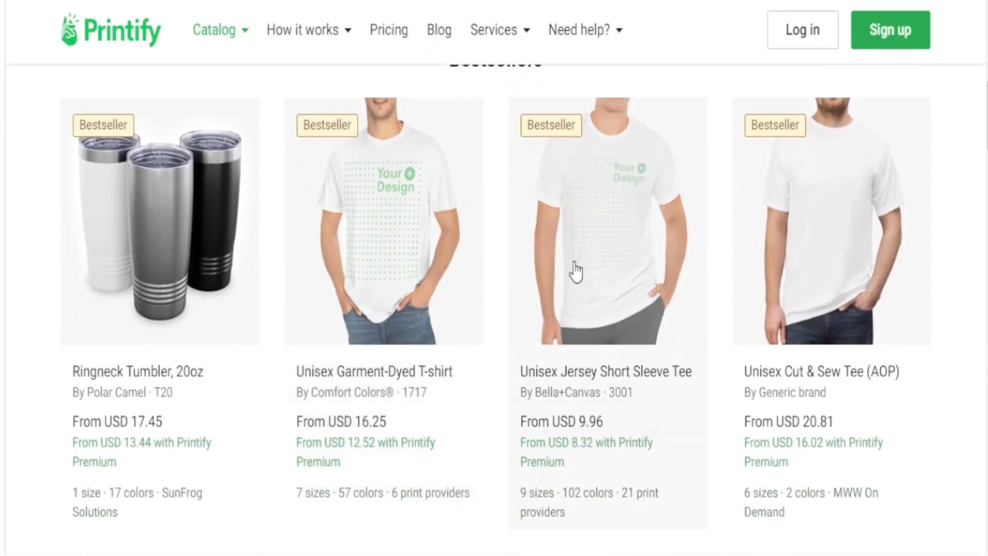
scroll(653, 298, "down", 9)
scroll(716, 360, "down", 2)
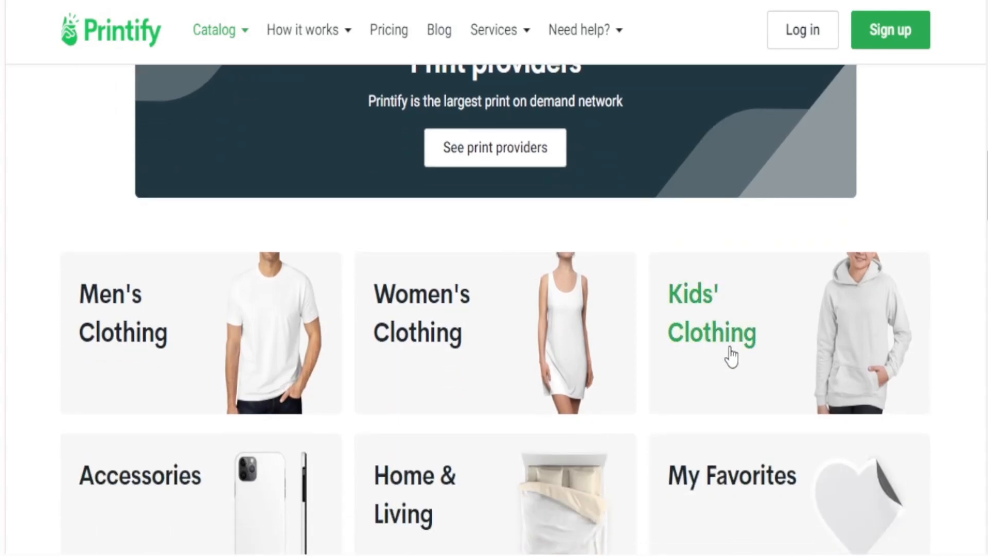
scroll(720, 348, "down", 2)
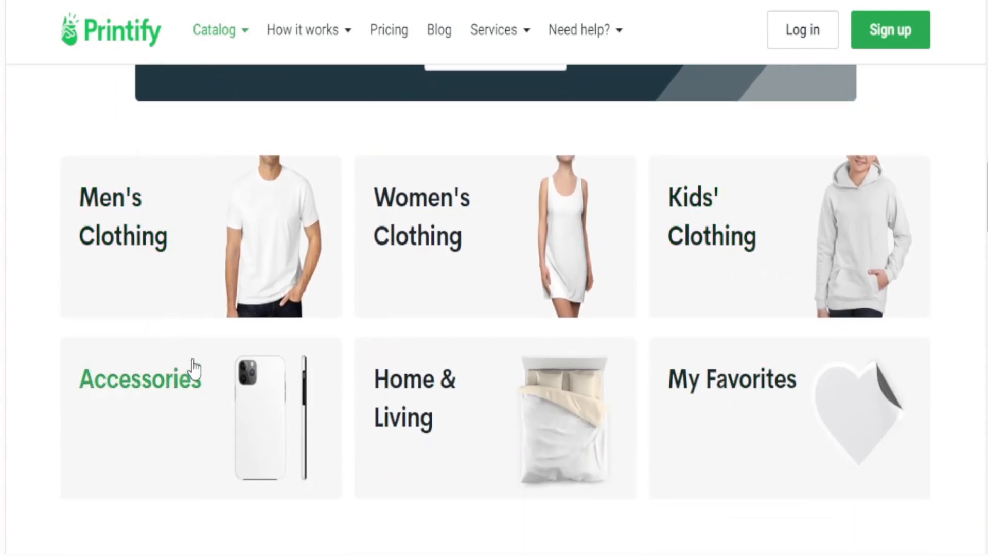
scroll(211, 345, "down", 7)
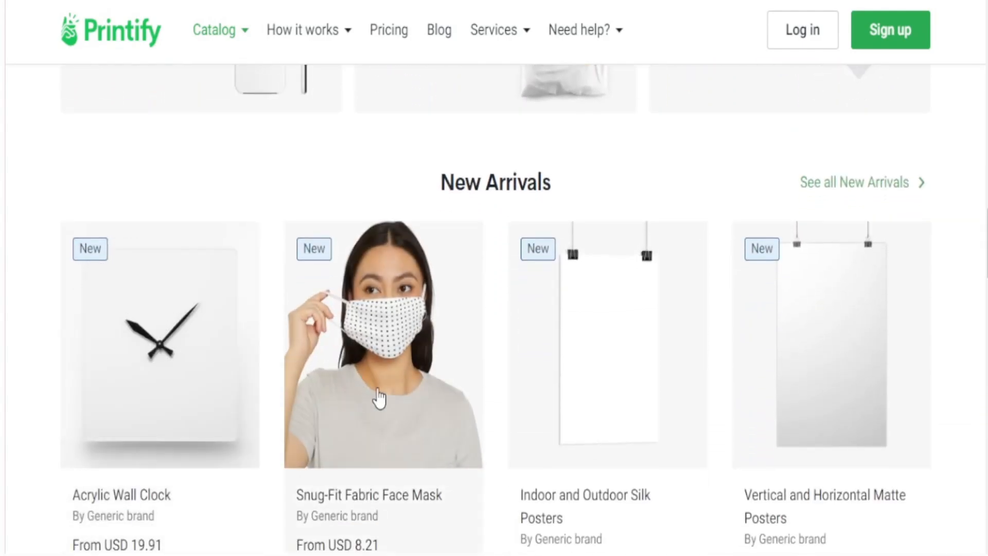
scroll(813, 408, "down", 7)
scroll(836, 402, "down", 4)
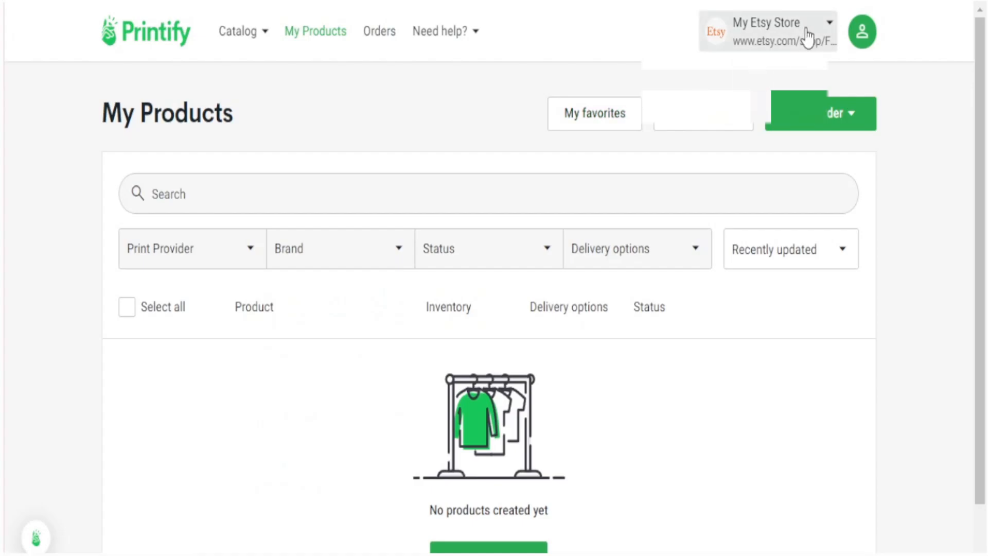
left_click(828, 23)
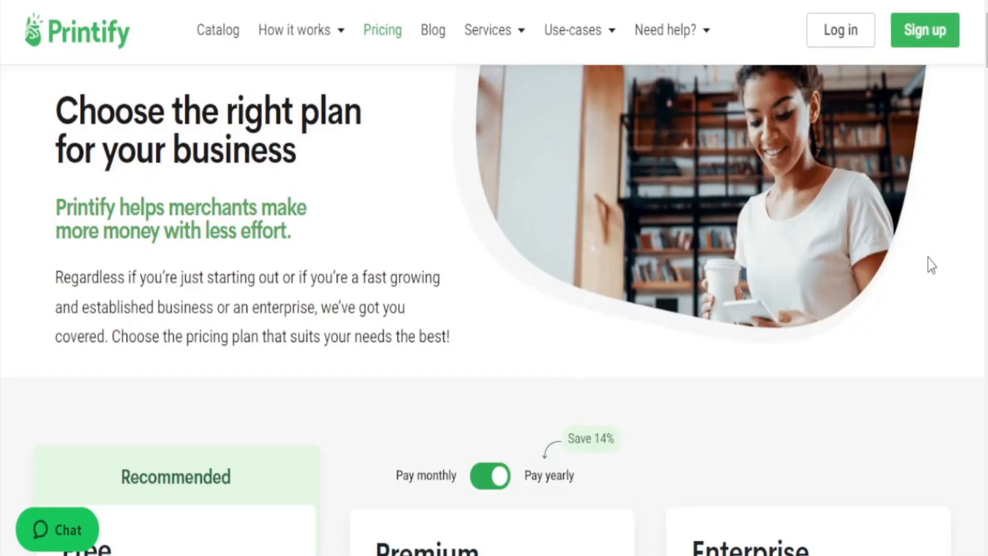
scroll(511, 281, "down", 5)
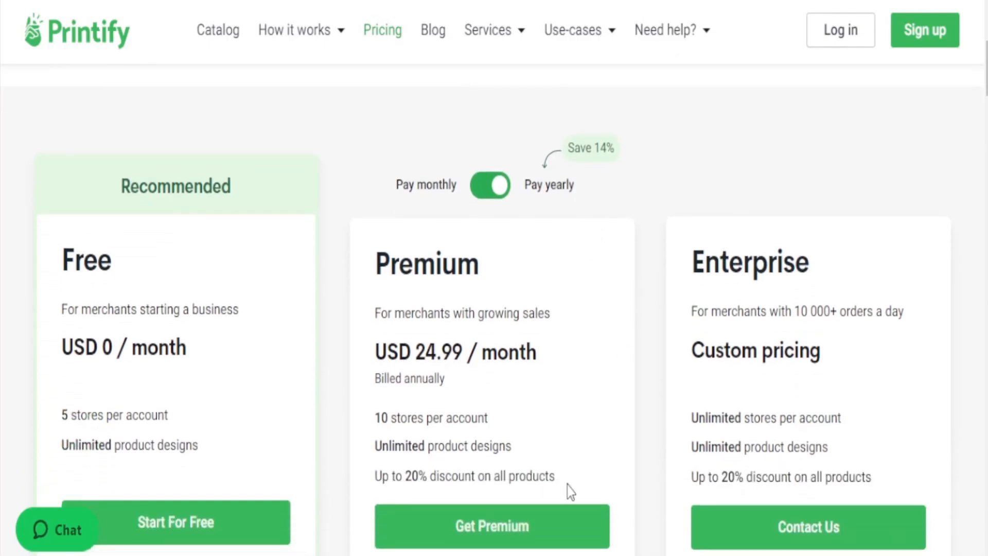
mouse_move(567, 486)
left_mouse_down()
mouse_move(370, 477)
mouse_move(574, 486)
left_mouse_up()
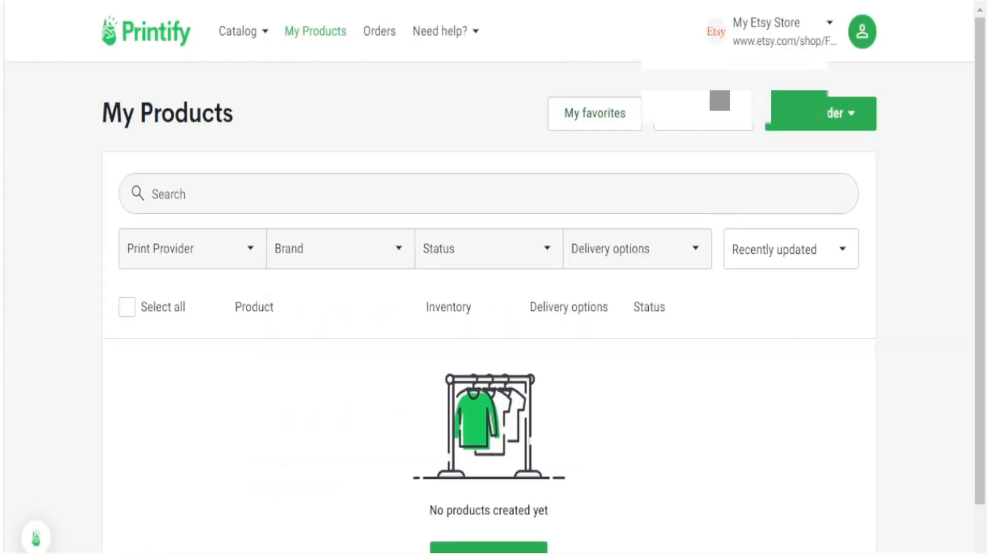
- Add a new store from the store dropdown and choose Connect to Etsy
left_click(827, 24)
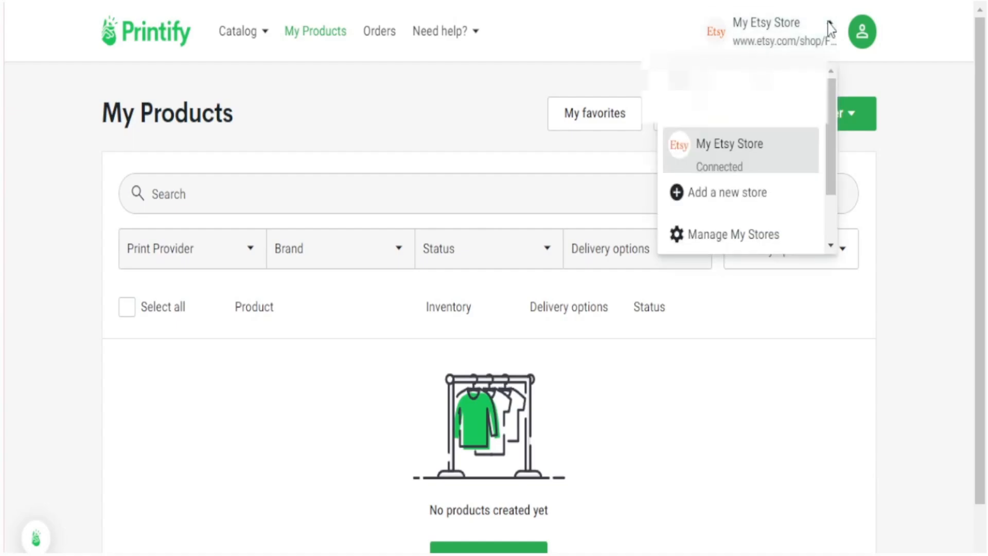
left_click(729, 194)
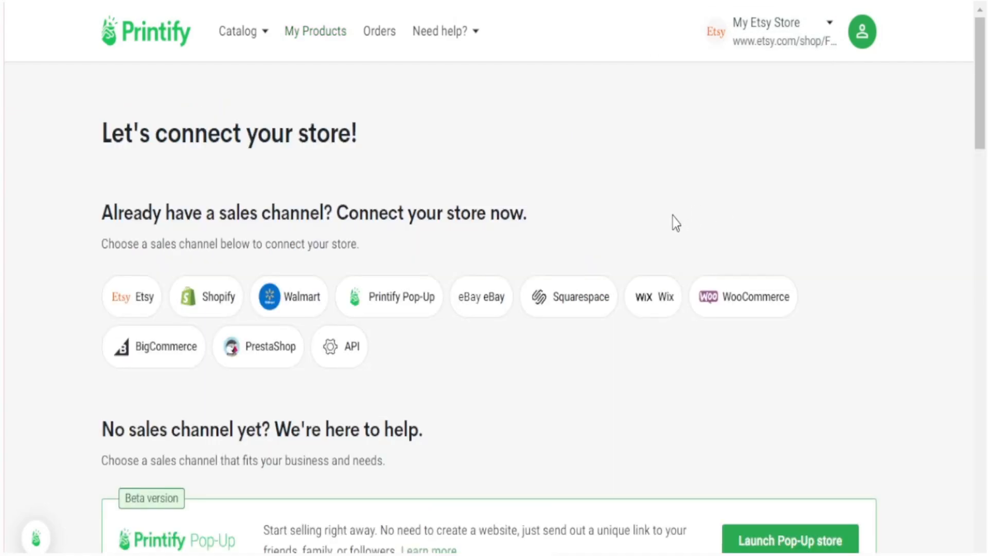
scroll(227, 411, "down", 3)
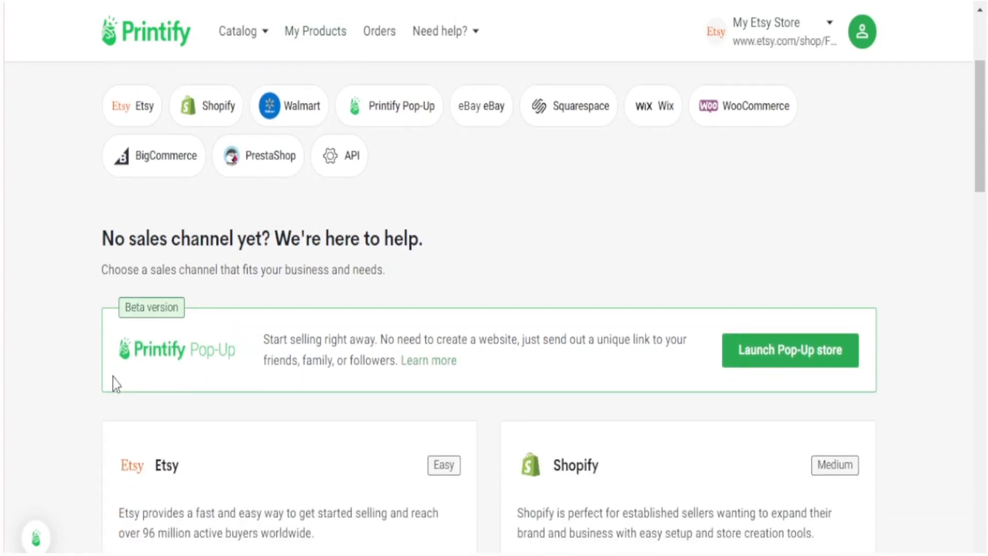
scroll(113, 378, "down", 3)
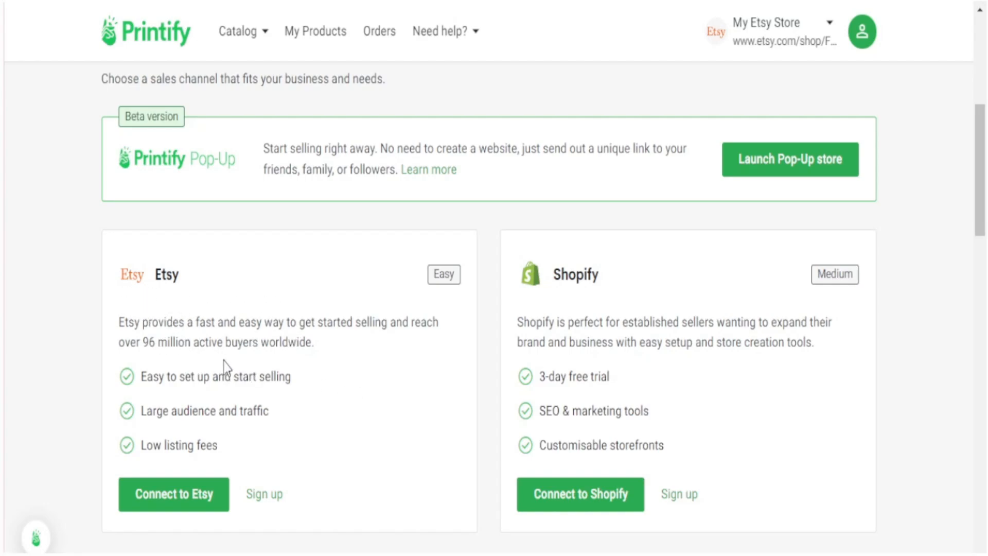
scroll(212, 337, "down", 7)
scroll(204, 339, "down", 3)
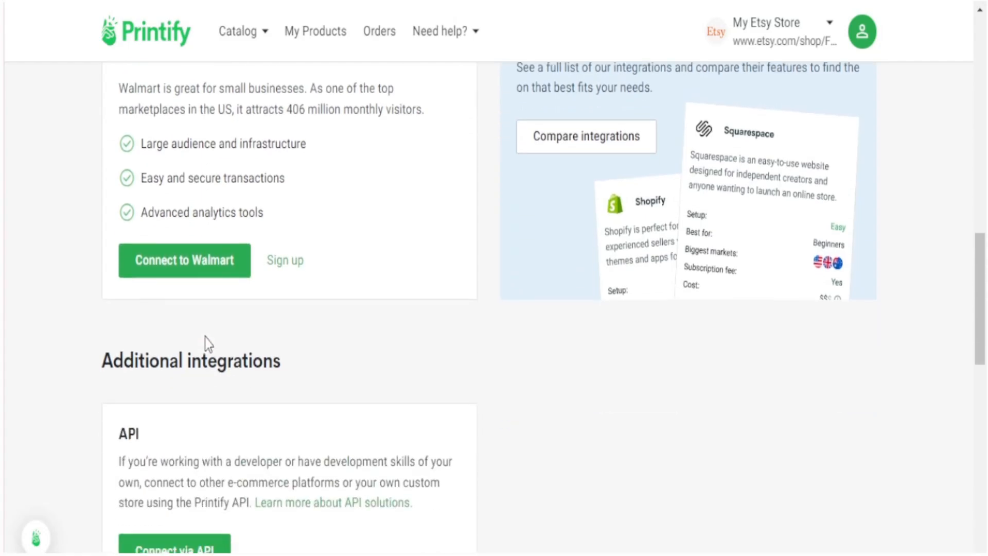
scroll(205, 342, "up", 9)
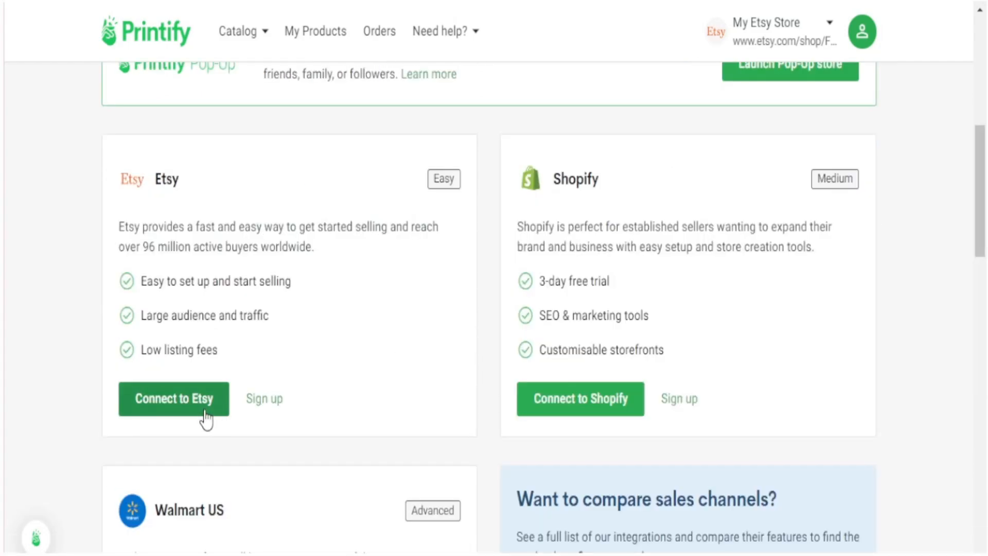
left_click(158, 406)
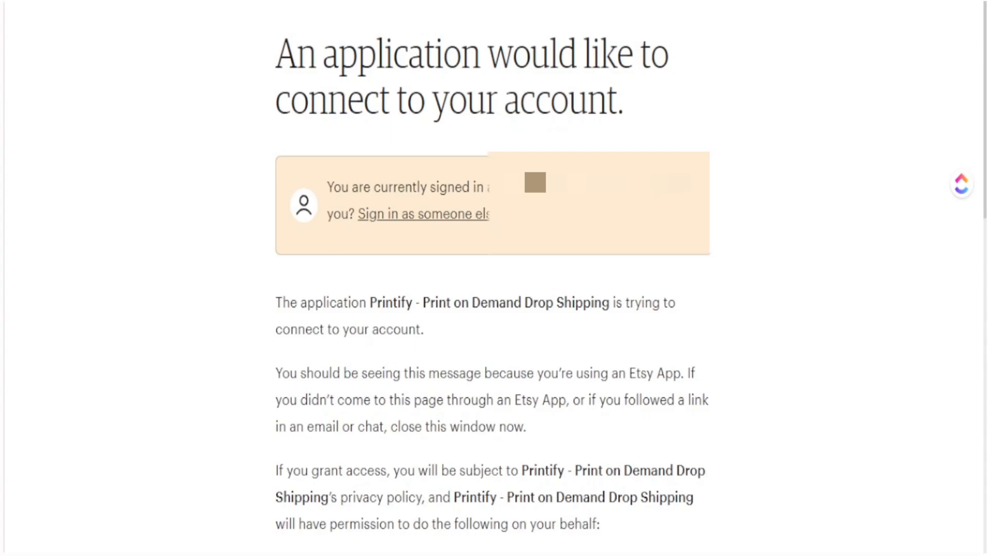
- Grant Printify access to the shop on Etsy's authorization page
scroll(194, 305, "down", 10)
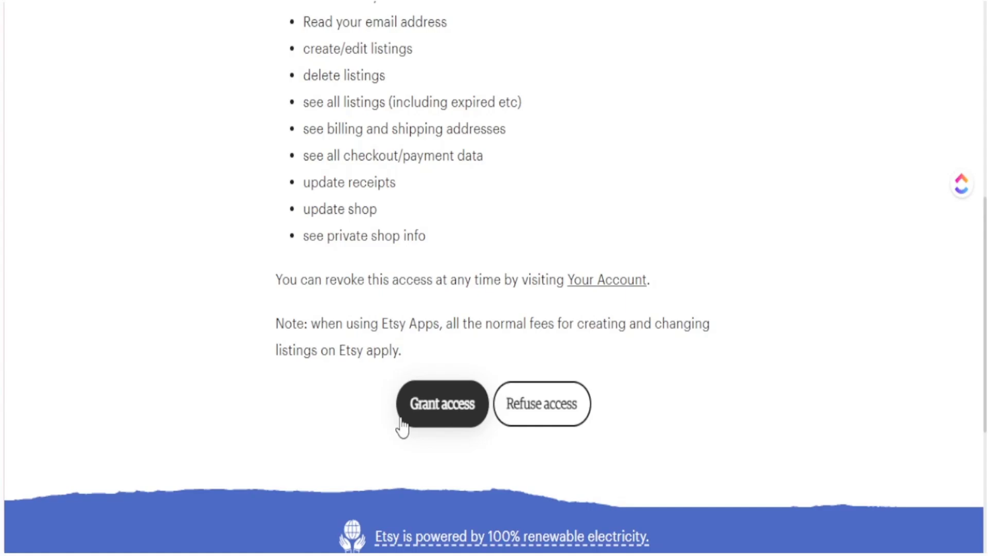
left_click(432, 419)
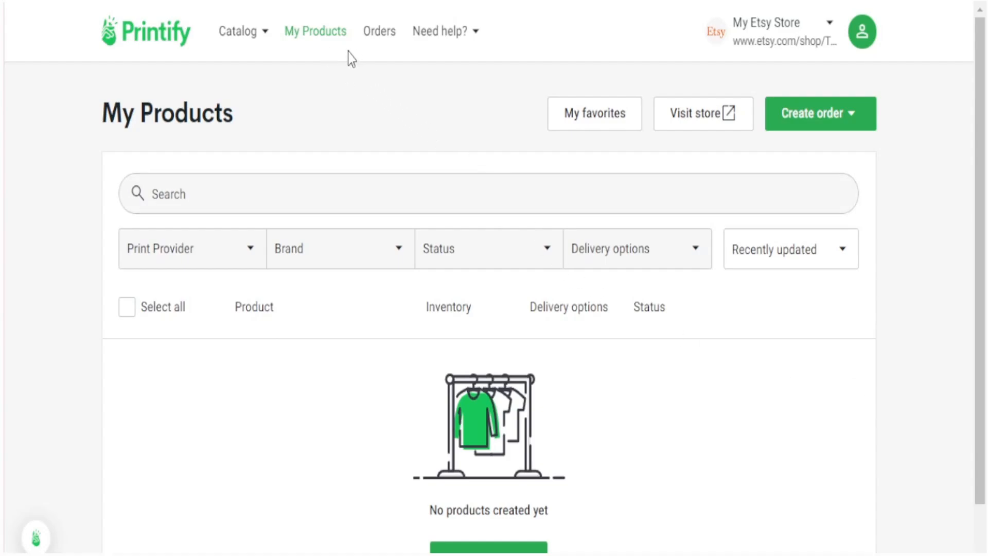
- Go to Catalog > Home & Living > Mugs and scroll to the Two-Tone Coffee Mugs, 15oz
mouse_move(249, 38)
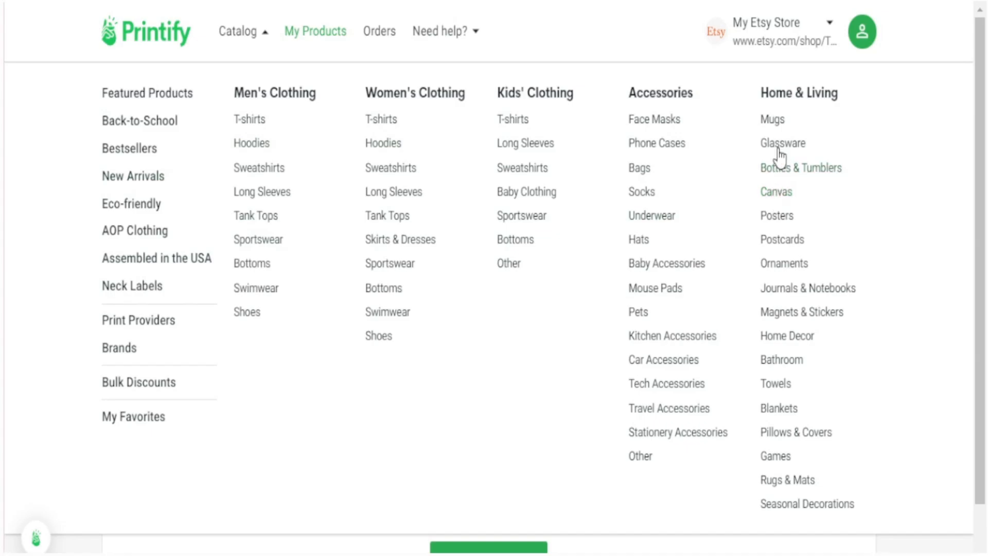
left_click(773, 121)
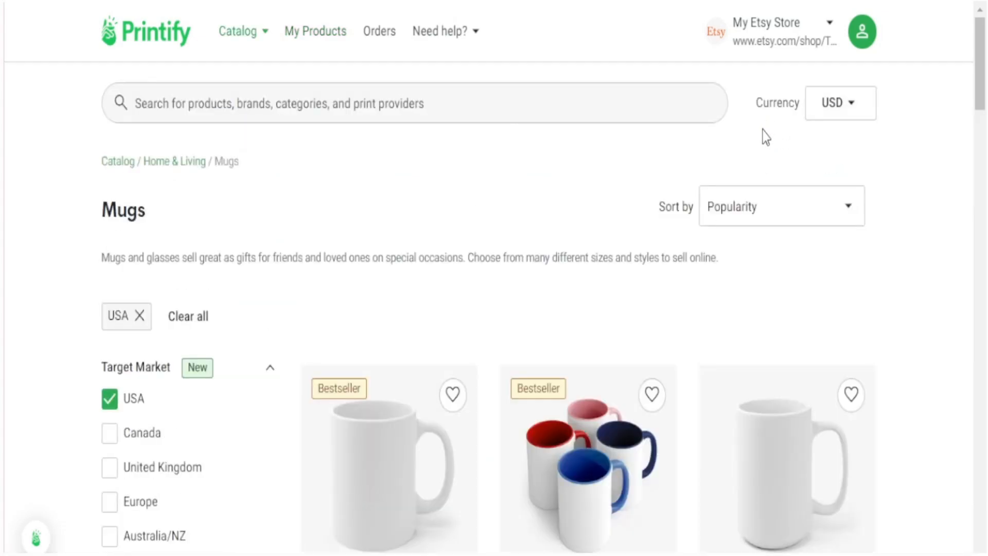
scroll(622, 211, "down", 4)
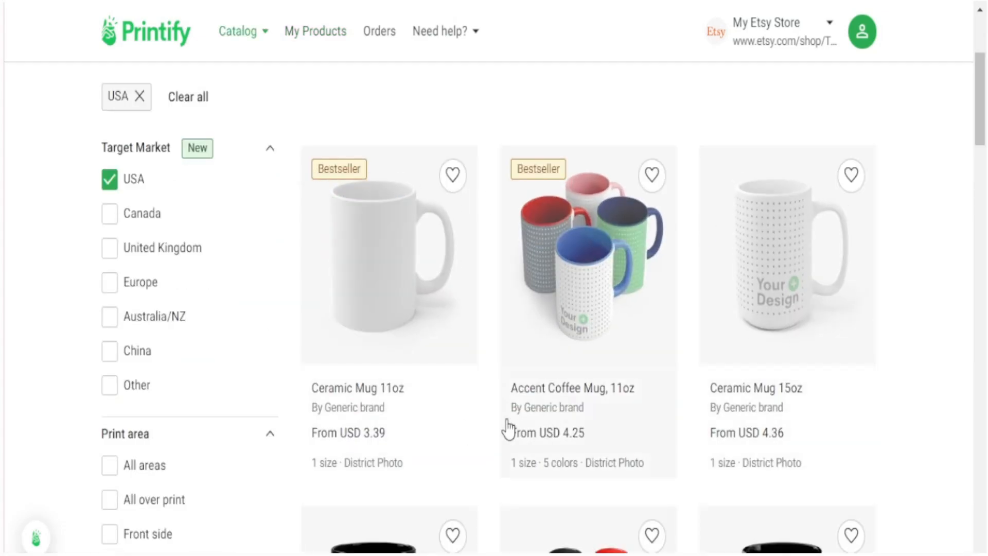
scroll(391, 438, "down", 4)
scroll(391, 438, "down", 7)
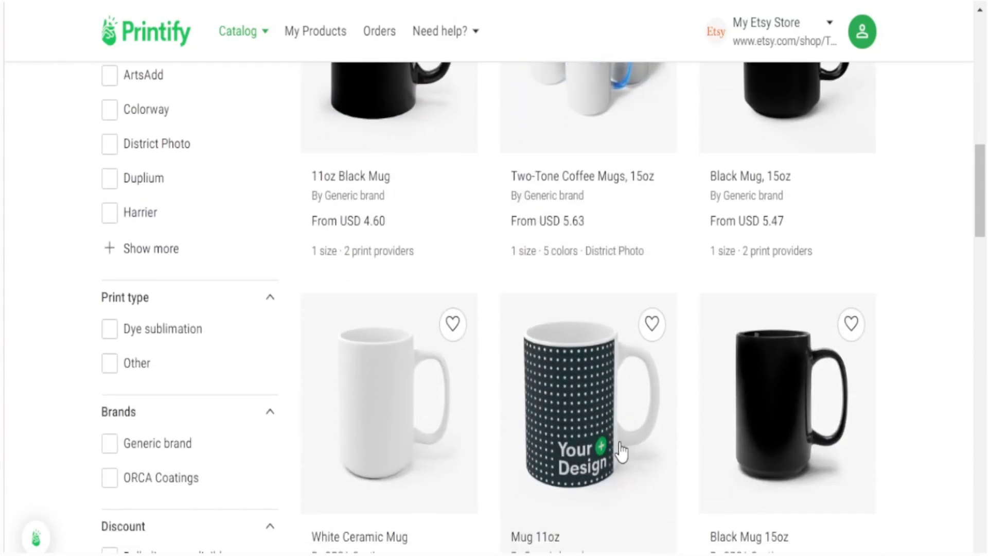
scroll(598, 451, "up", 9)
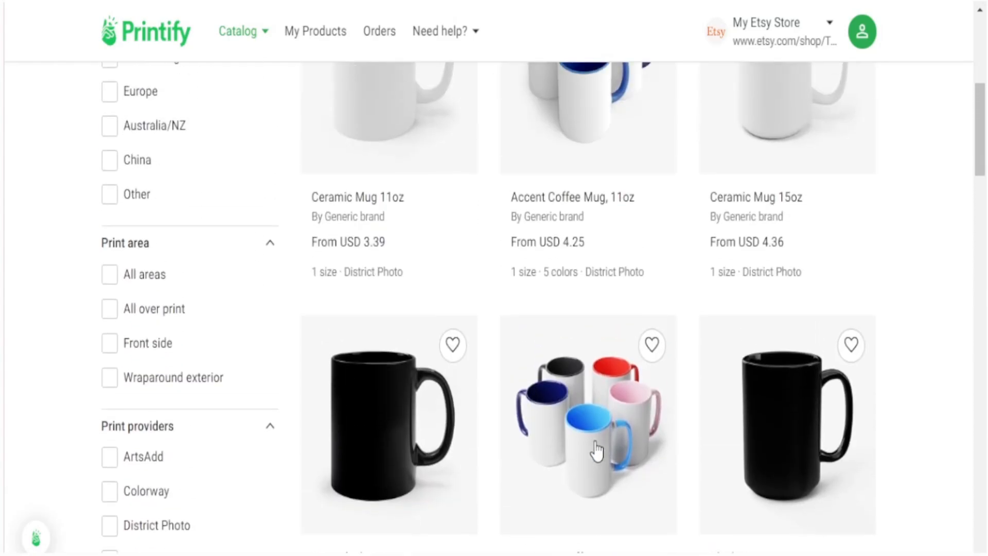
scroll(597, 453, "down", 4)
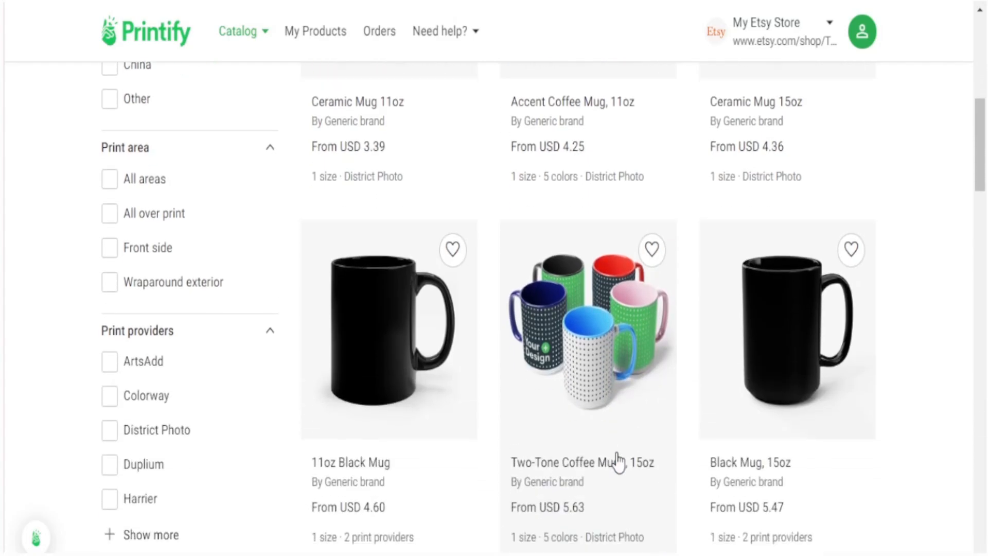
scroll(596, 472, "down", 2)
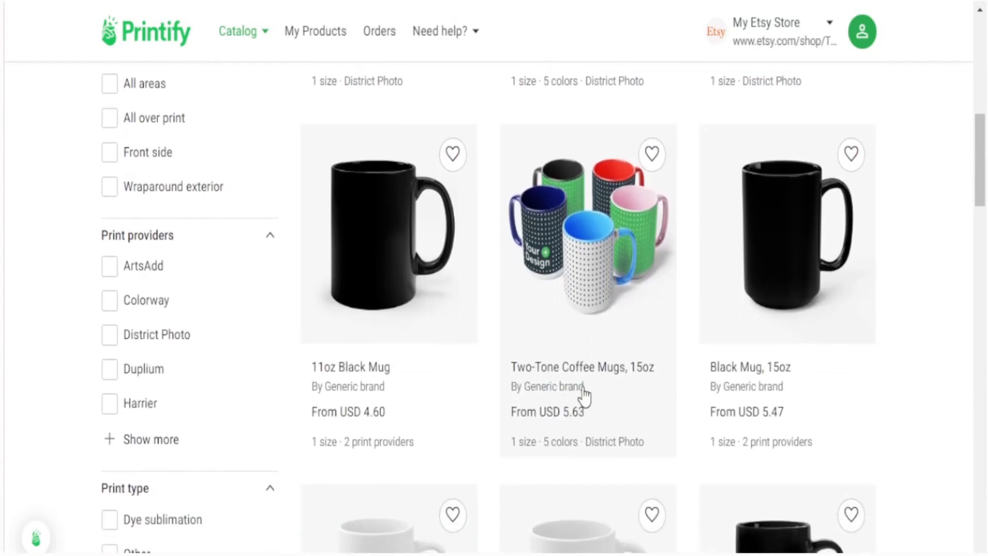
left_click(574, 265)
scroll(161, 386, "down", 4)
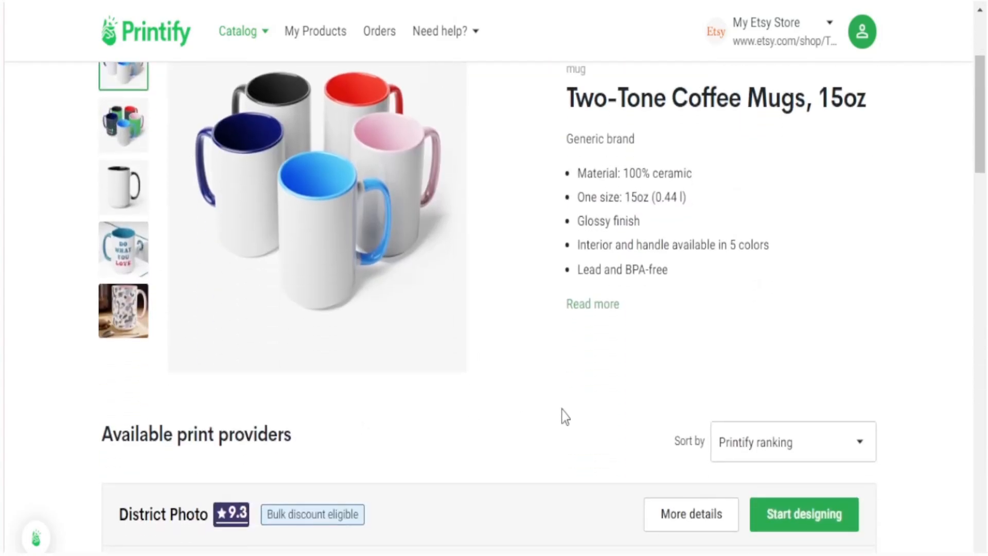
left_click_drag(702, 309, 572, 162)
scroll(556, 276, "down", 5)
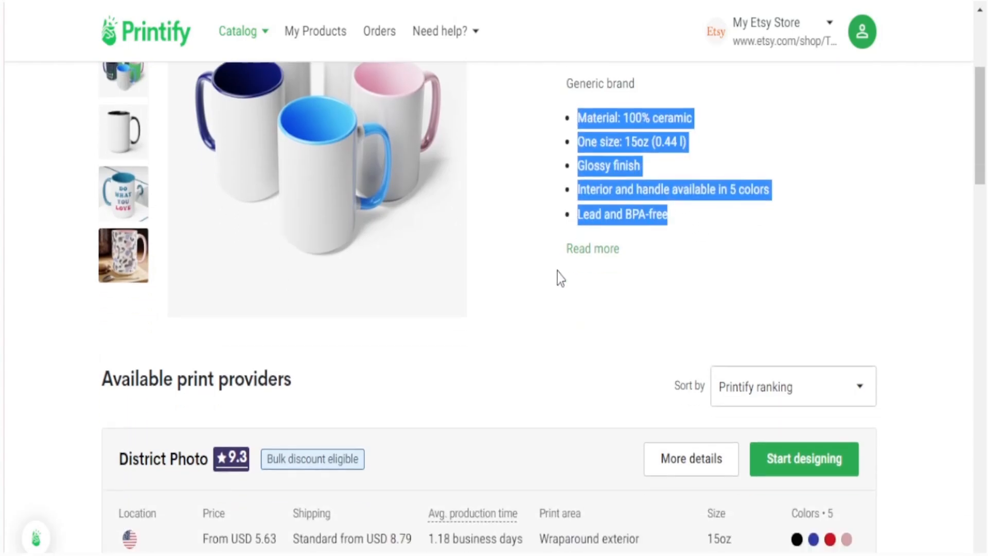
scroll(286, 209, "up", 9)
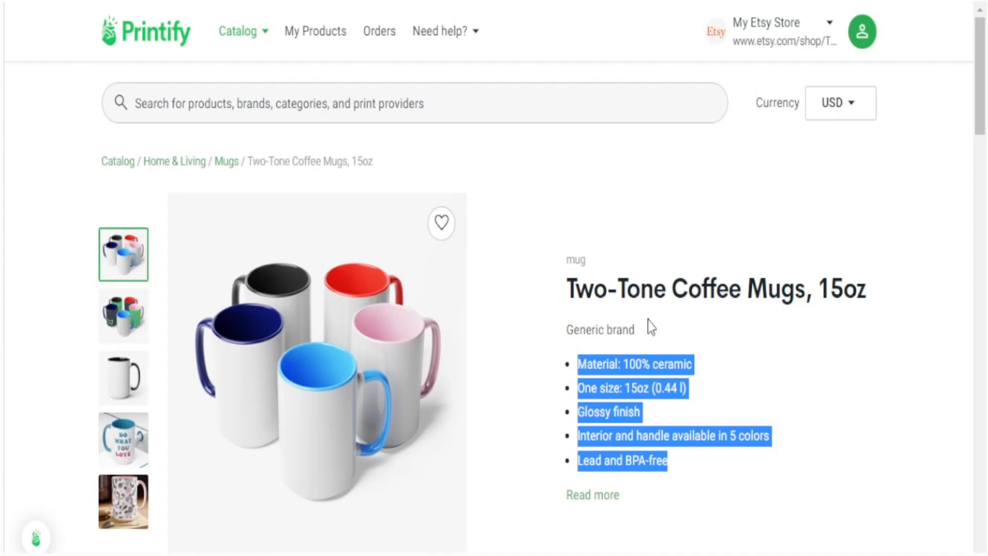
scroll(538, 395, "down", 7)
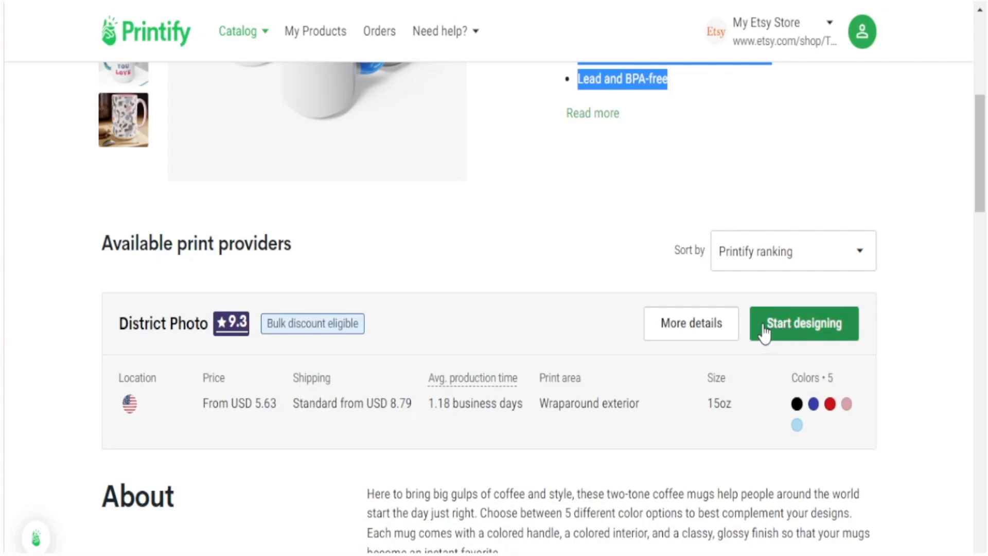
left_click_drag(200, 406, 298, 412)
left_click_drag(328, 406, 523, 406)
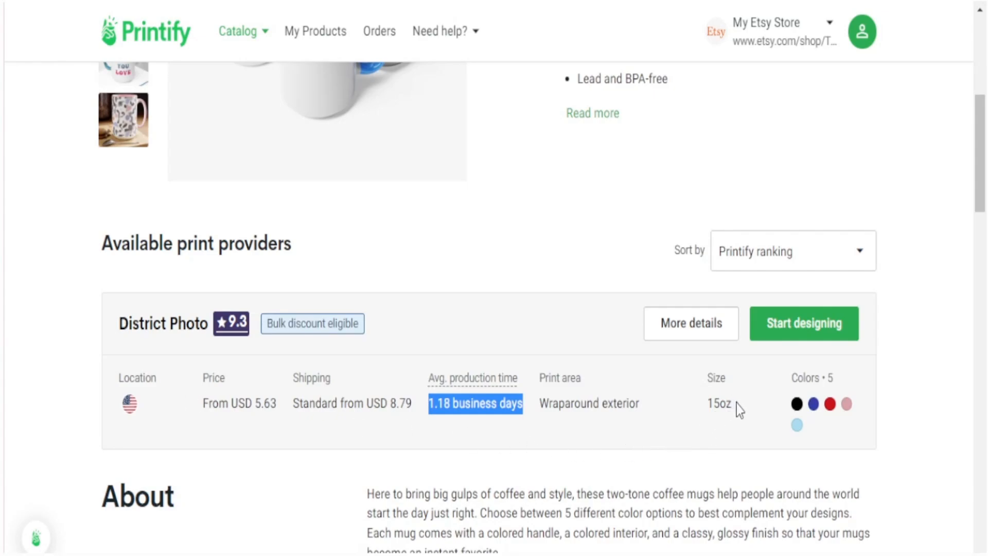
left_click_drag(737, 404, 709, 404)
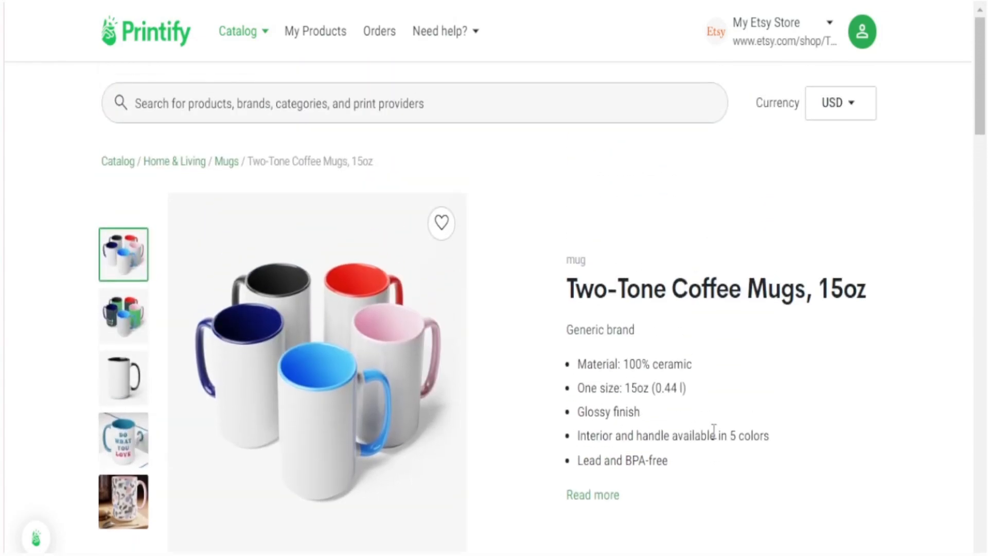
scroll(709, 445, "down", 3)
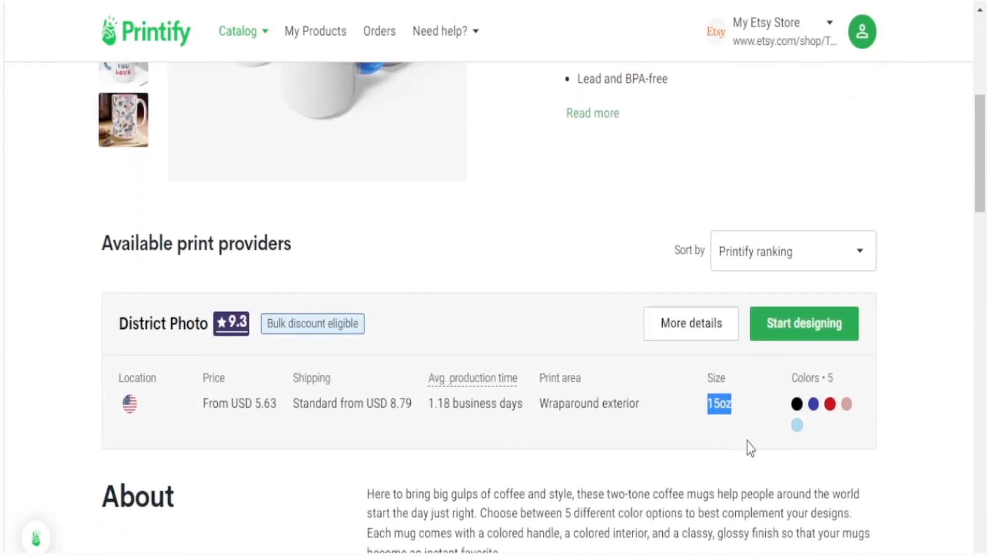
left_click(843, 446)
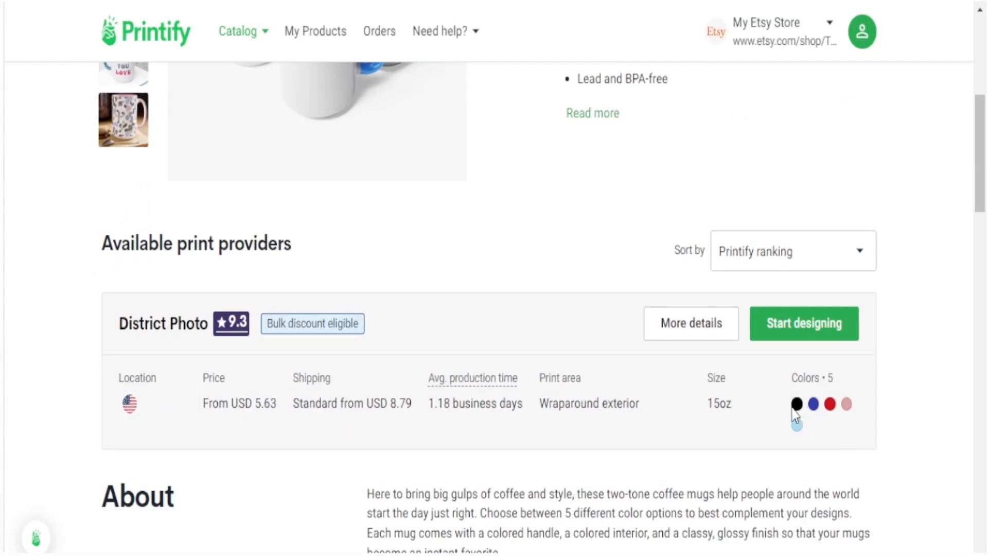
- Place the Principal Shirt design on the mug's left side and a duplicate on the right
left_click(799, 323)
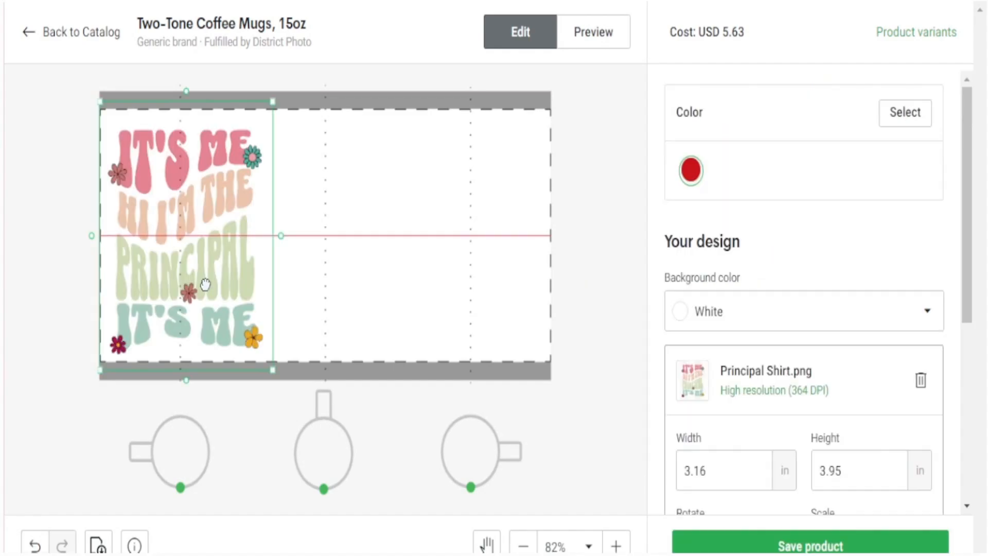
left_click_drag(206, 283, 207, 283)
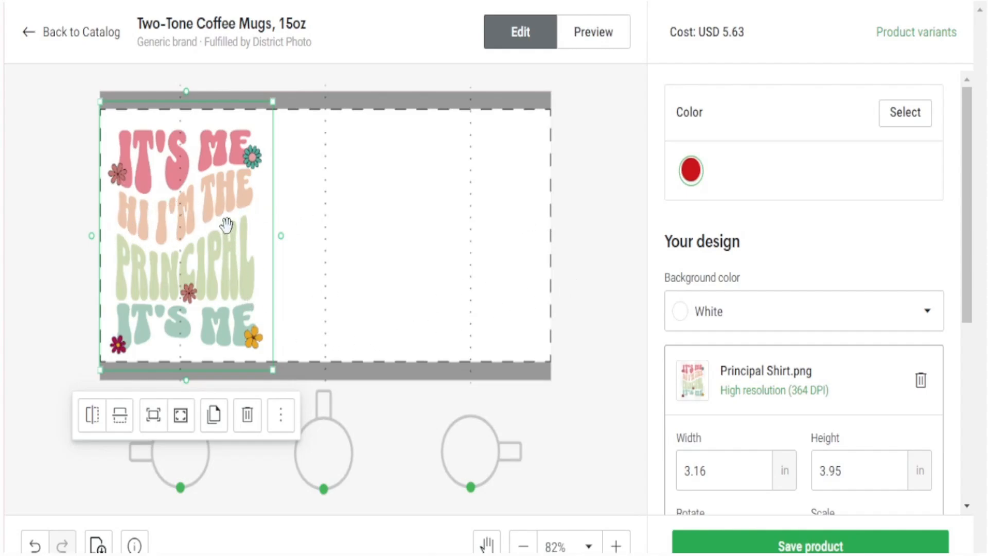
left_click(214, 423)
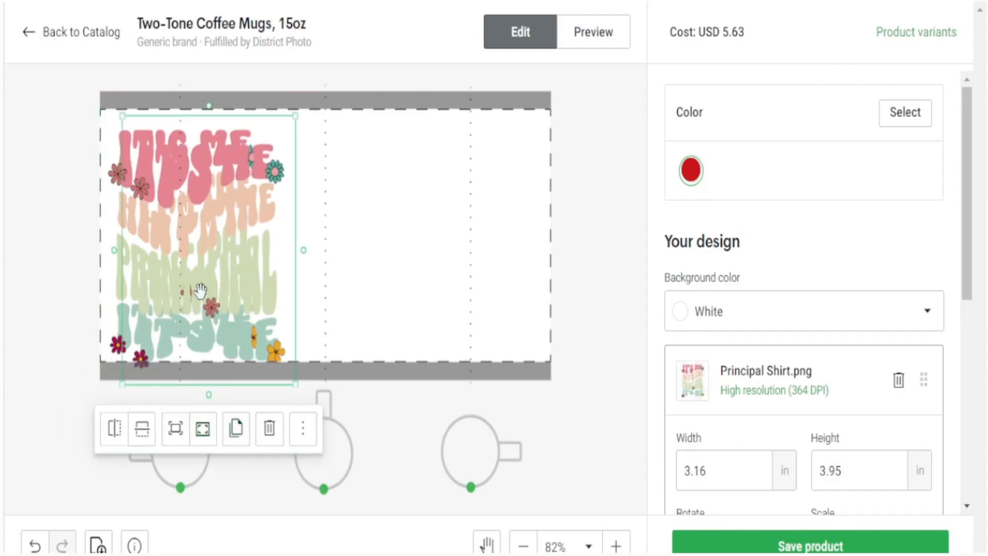
left_click_drag(199, 286, 455, 284)
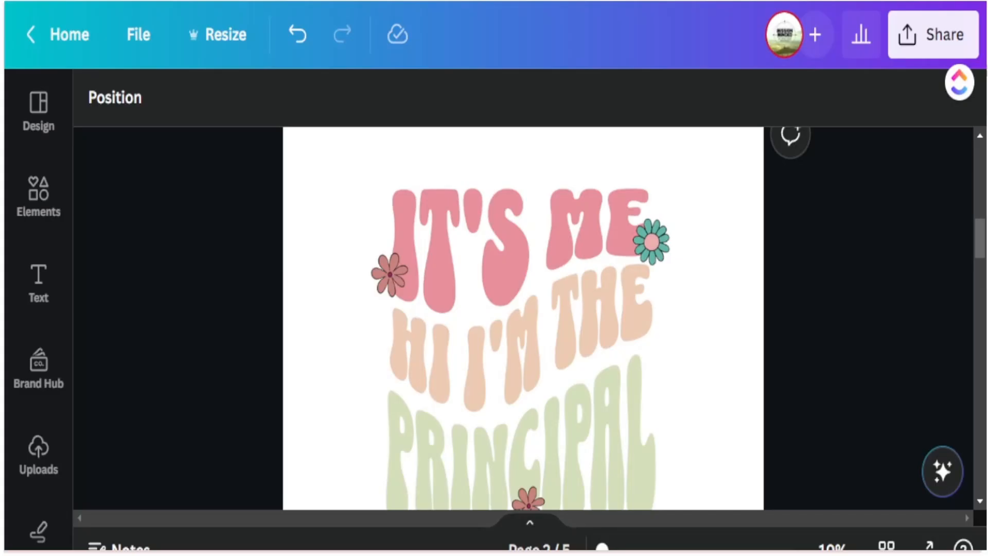
- Look over mockup pages 2–4 of the Canva design, then bring up the Share panel
scroll(523, 318, "down", 2)
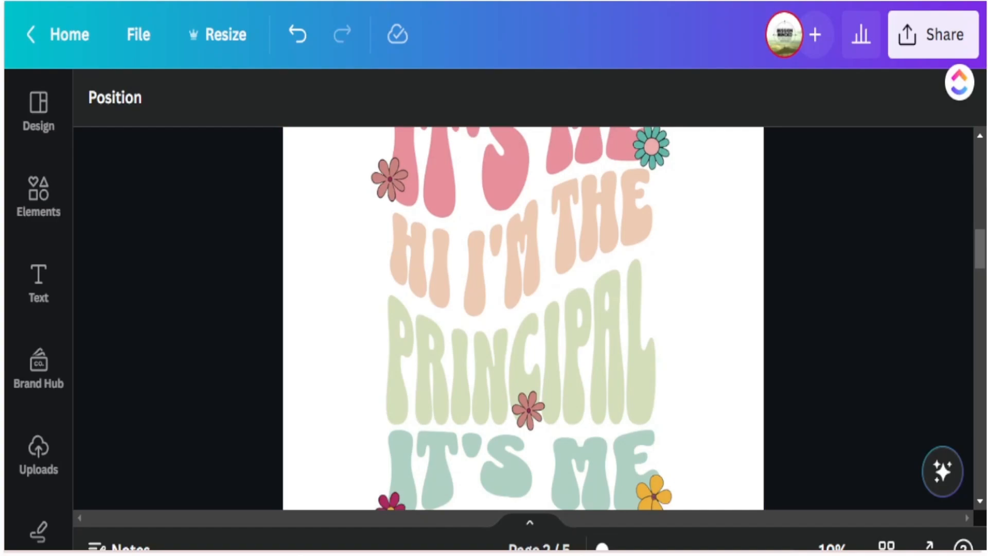
scroll(523, 318, "up", 2)
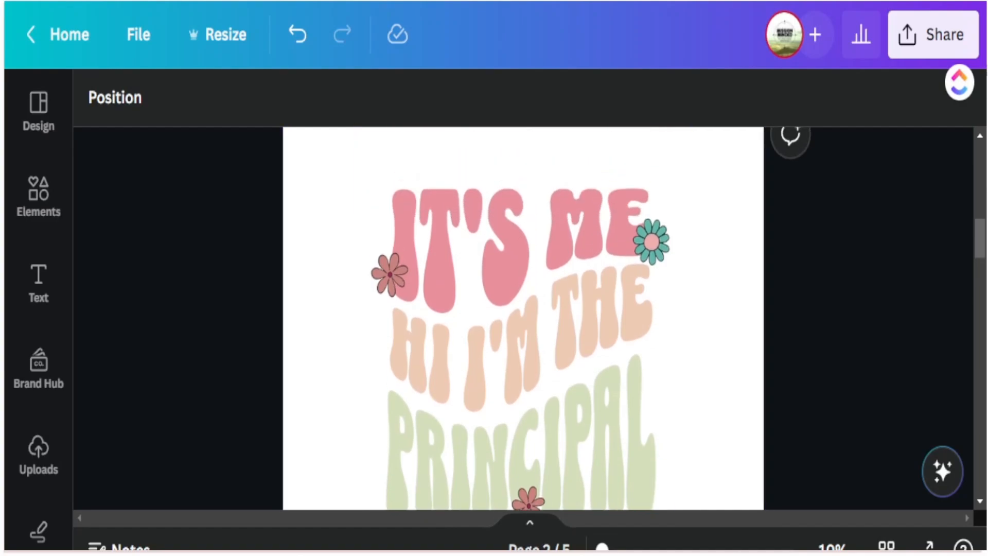
scroll(523, 318, "down", 10)
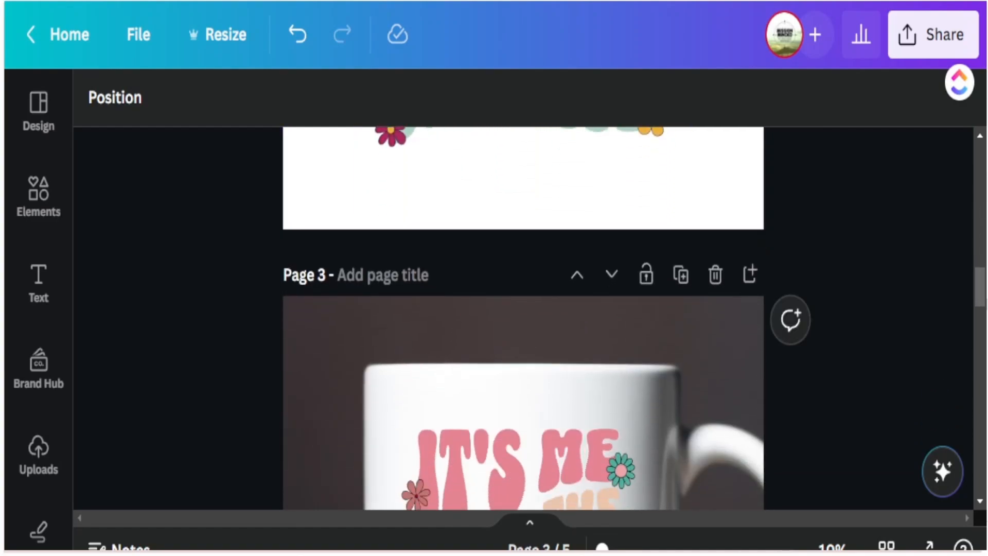
scroll(523, 318, "down", 2)
scroll(523, 318, "down", 10)
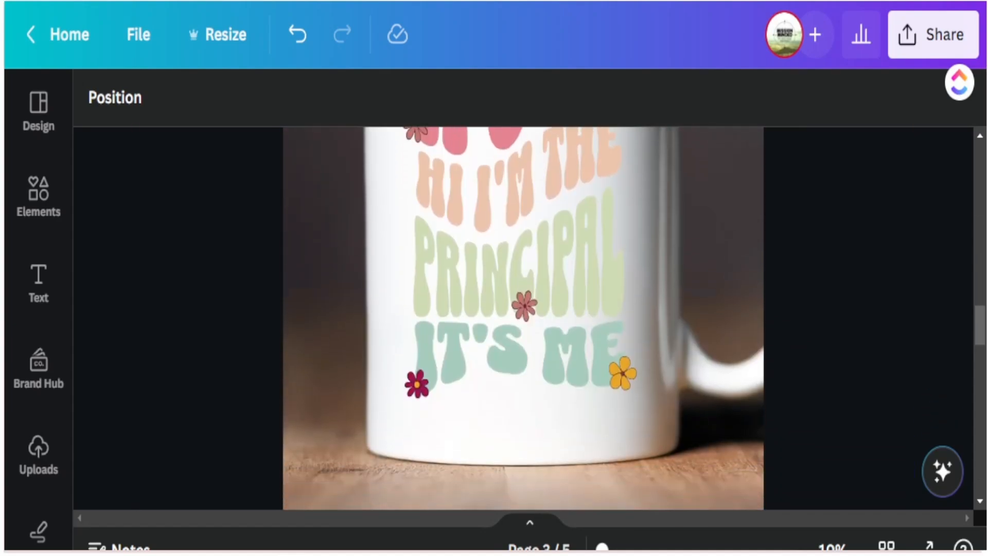
scroll(523, 318, "down", 6)
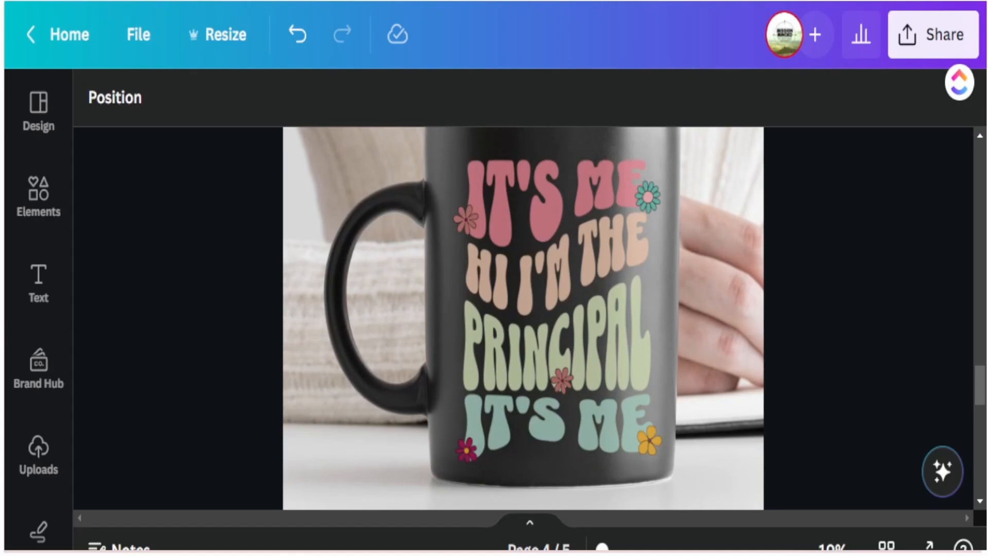
scroll(523, 318, "up", 12)
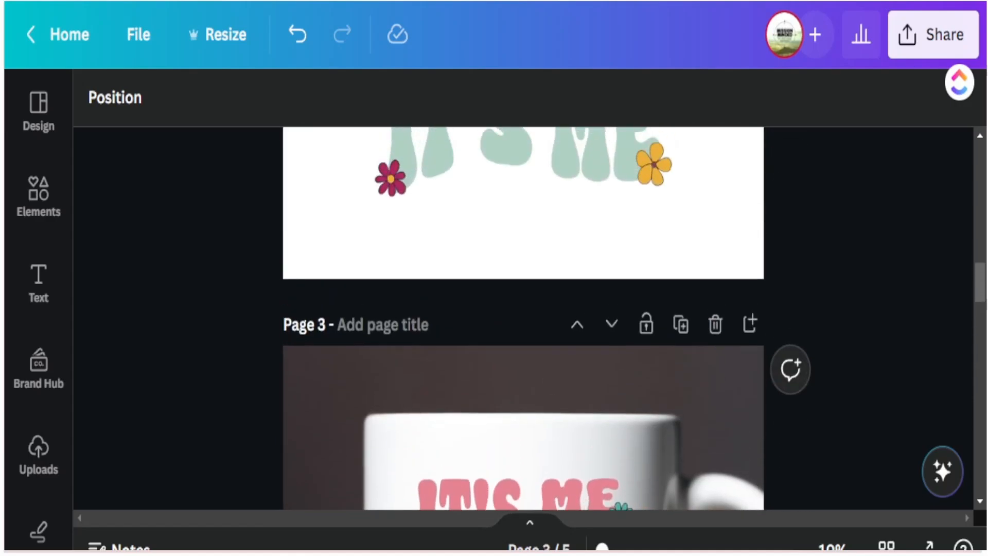
scroll(791, 360, "up", 5)
left_click(933, 34)
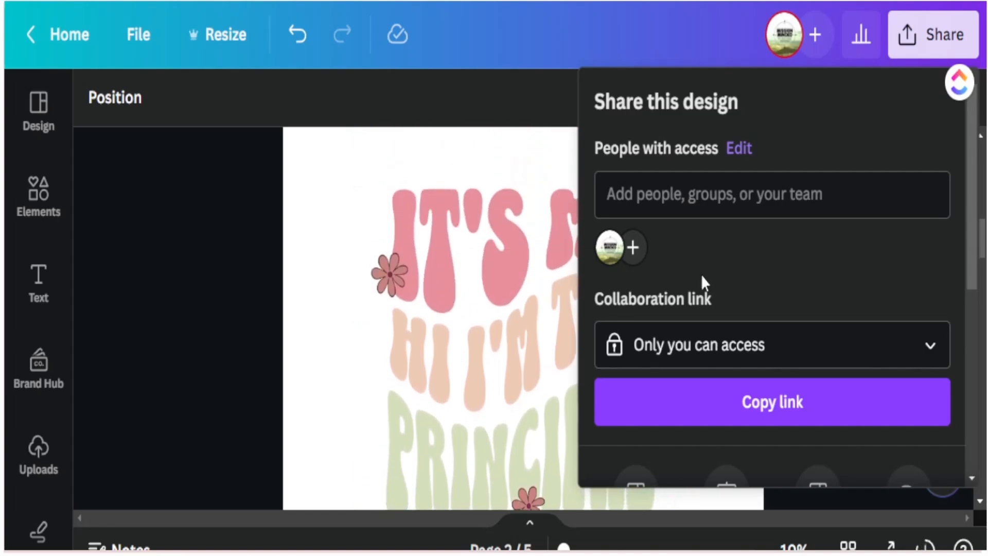
- Download page 2 from Canva as a PNG with a transparent background
scroll(815, 309, "down", 5)
left_click(690, 360)
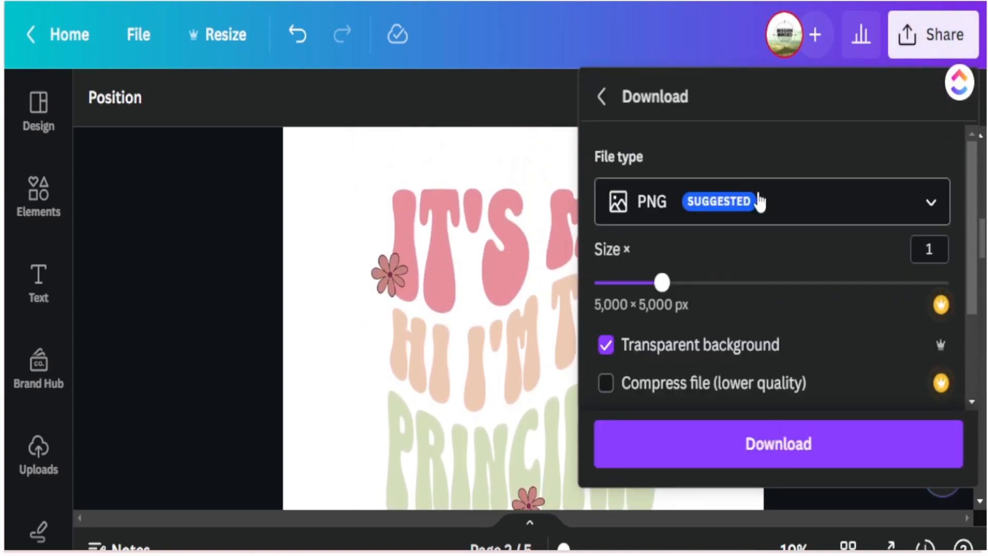
scroll(852, 292, "down", 3)
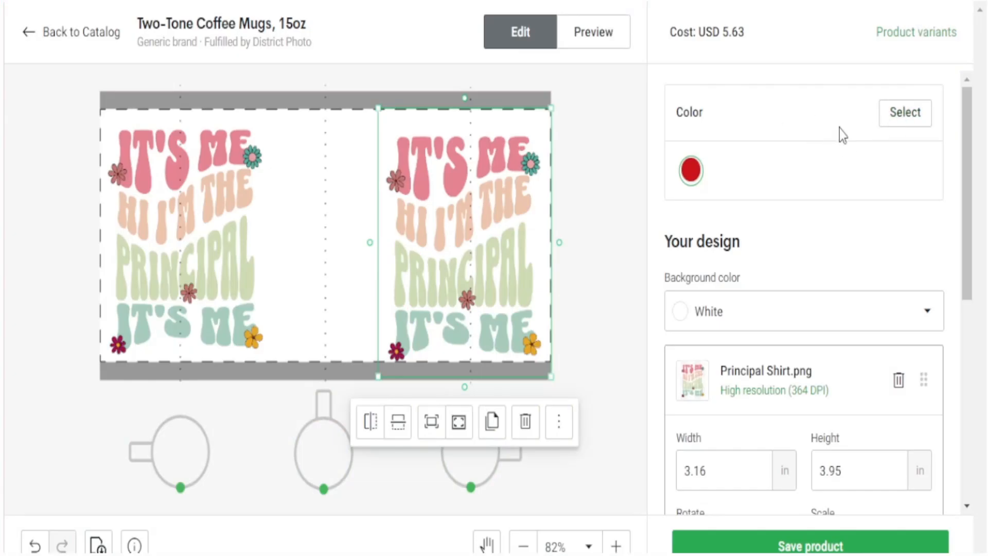
- Make black the mug's only colour in place of red, then switch to the Preview
left_click(912, 120)
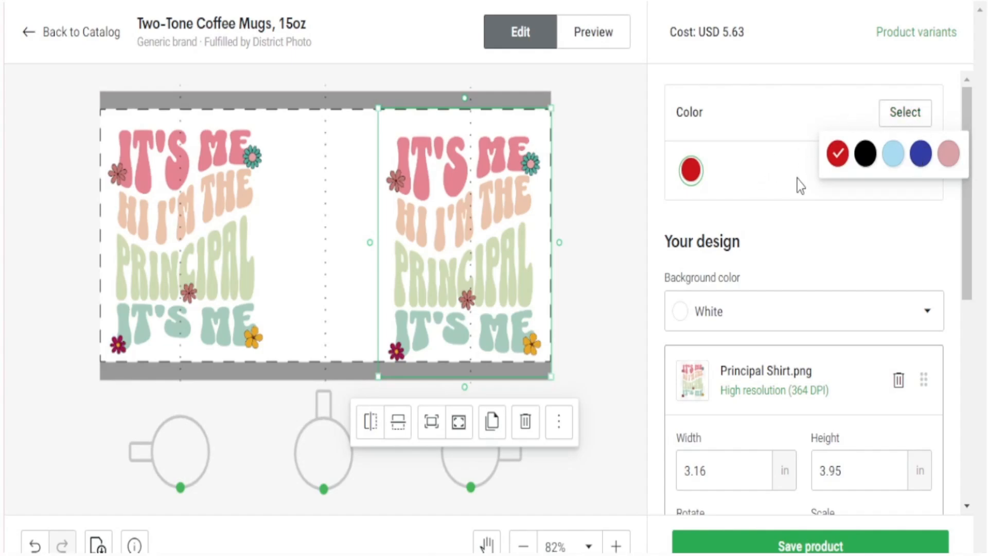
left_click(865, 155)
left_click(837, 154)
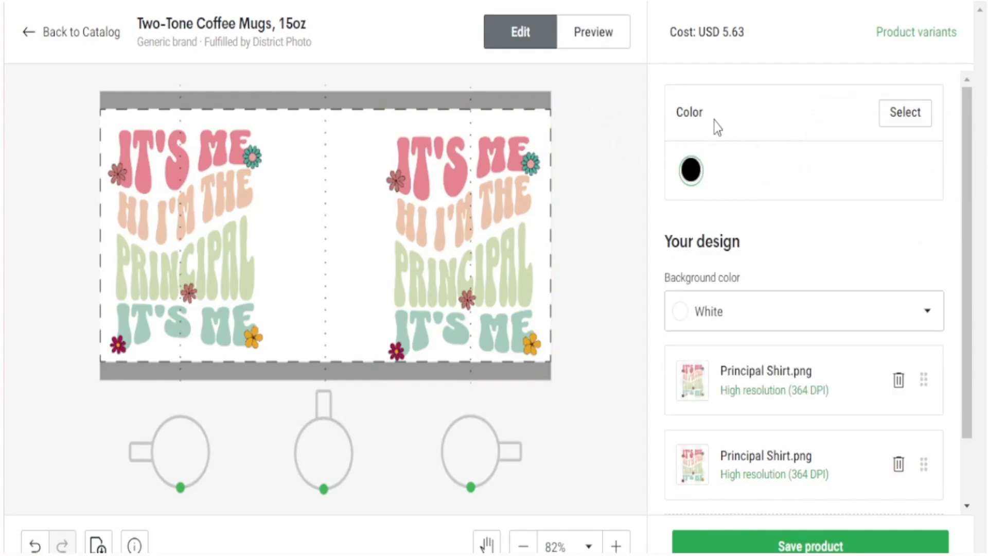
left_click(594, 44)
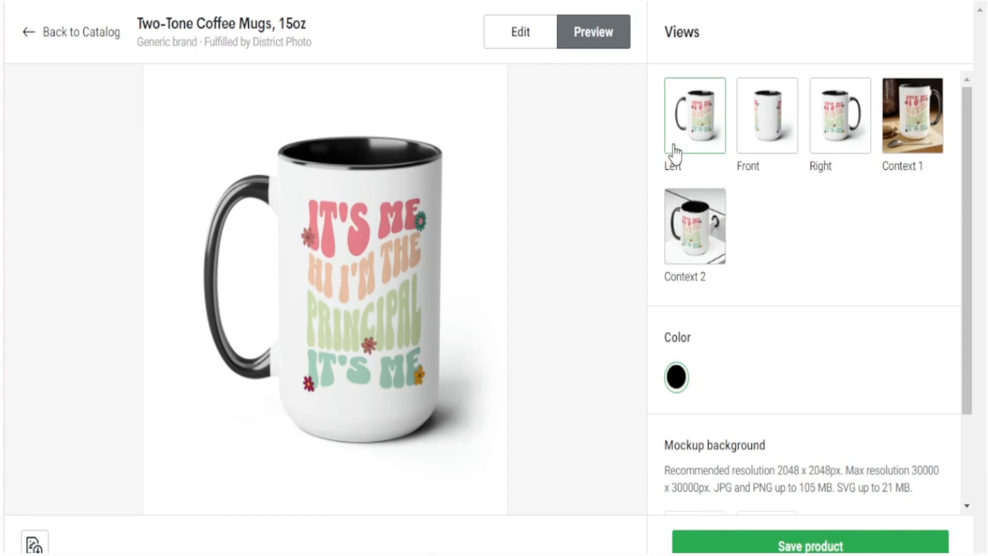
- Check the Right, Front and Context 2 mockup views, then save the product
left_click(839, 131)
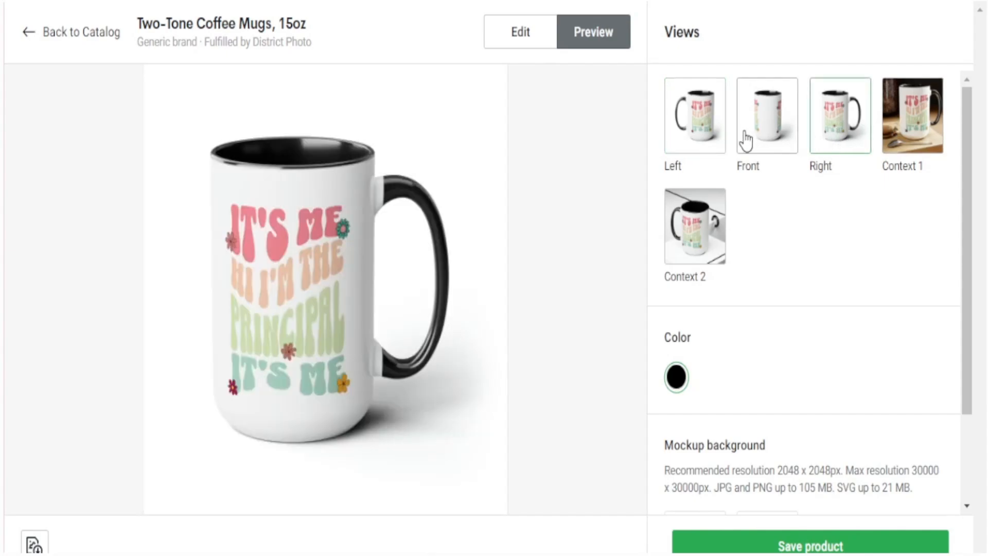
left_click(762, 127)
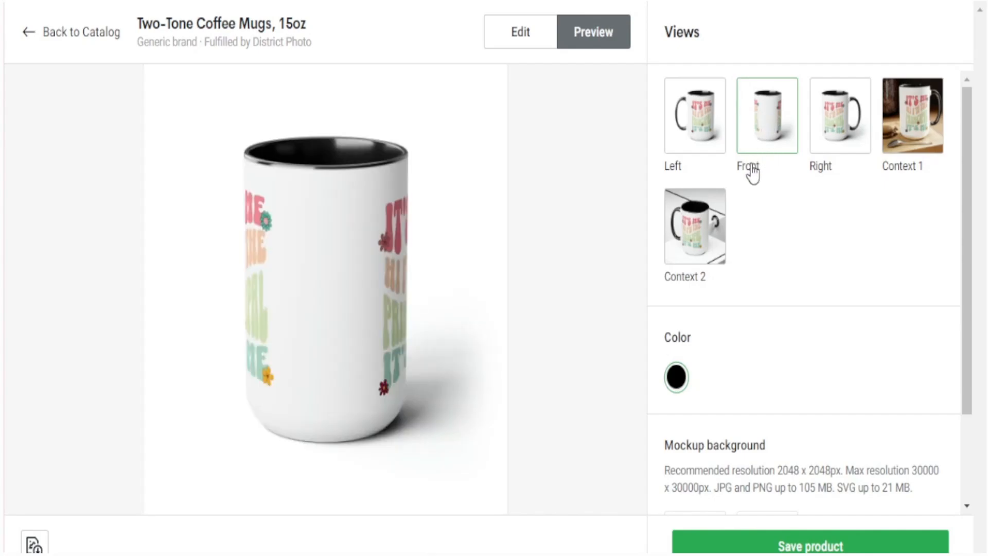
left_click(700, 226)
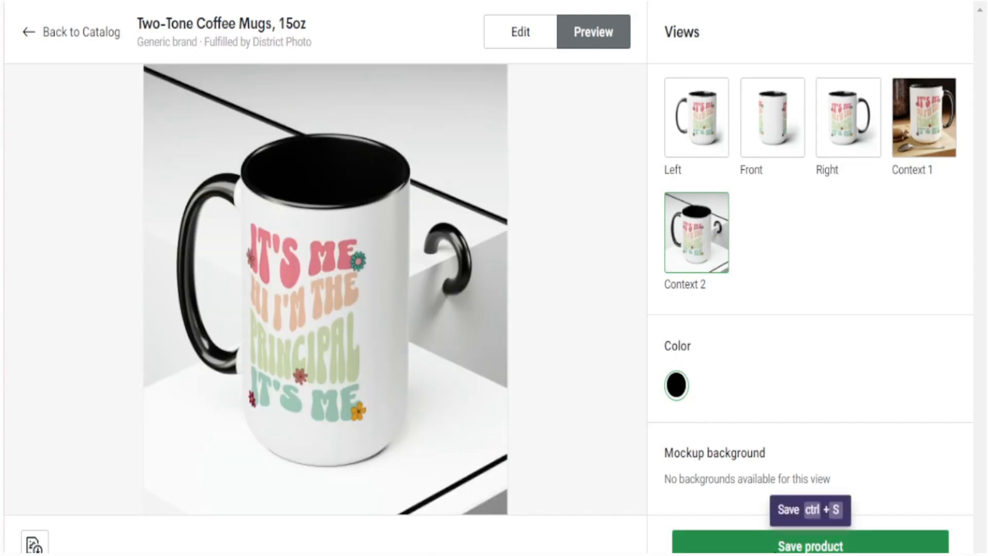
left_click(779, 546)
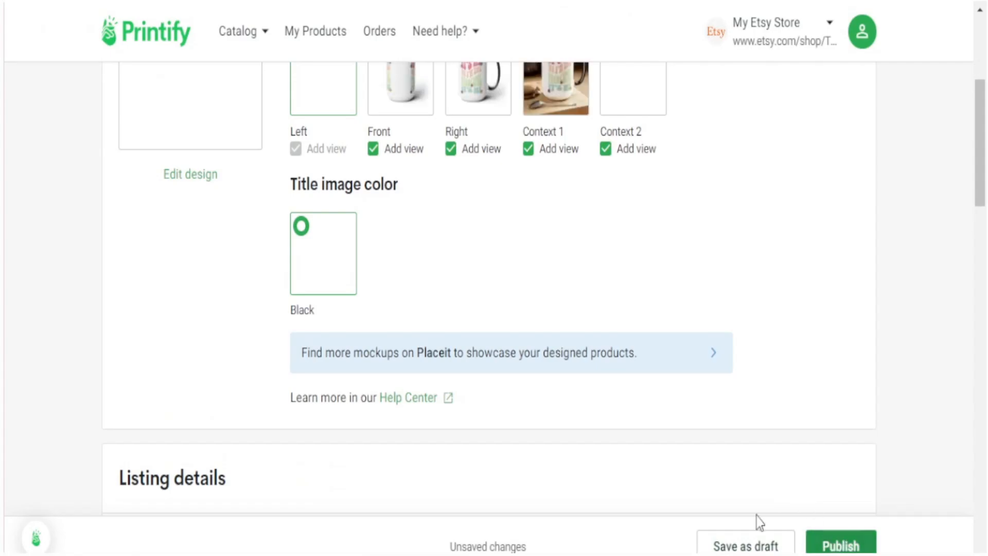
- Select the whole product title text in Printify
scroll(459, 415, "up", 4)
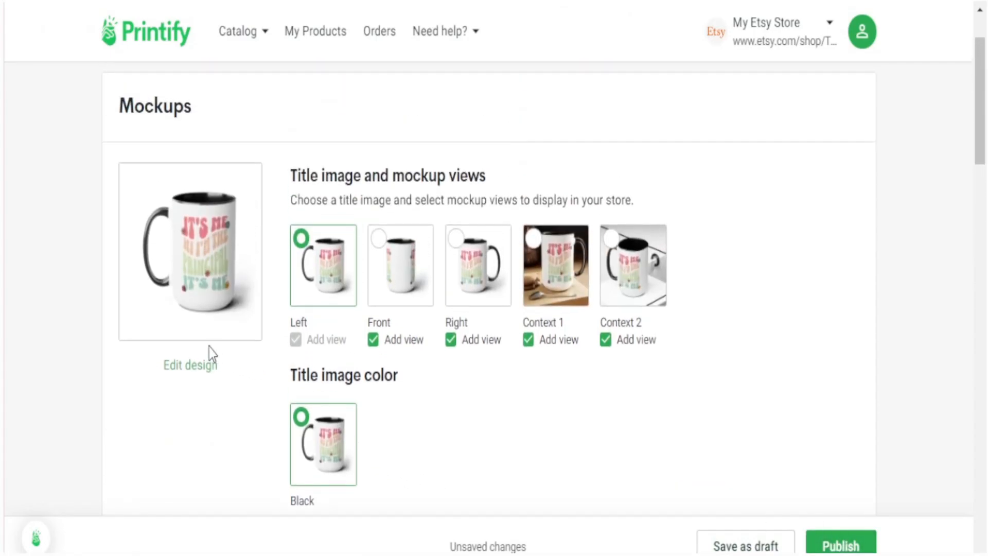
scroll(209, 347, "down", 9)
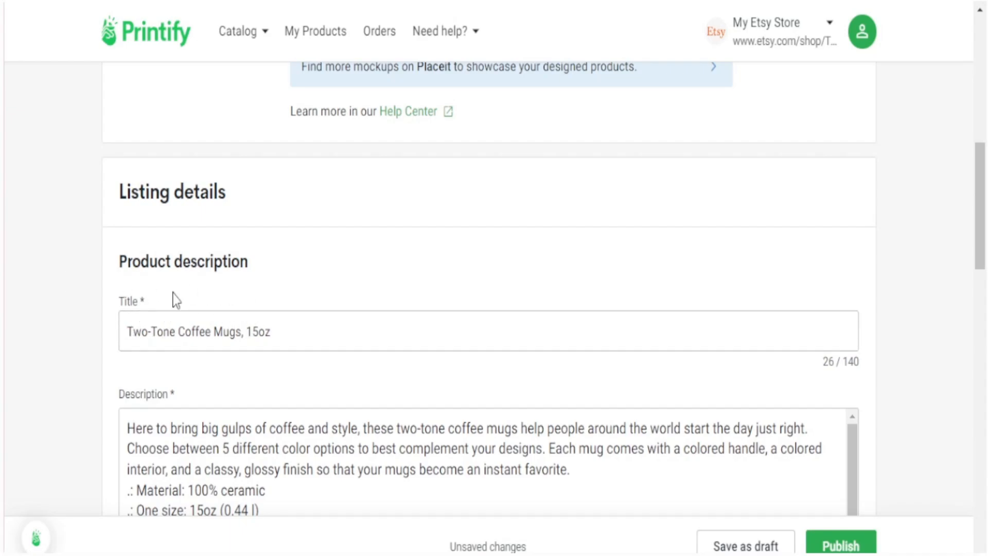
left_click(310, 327)
left_click_drag(310, 327, 128, 321)
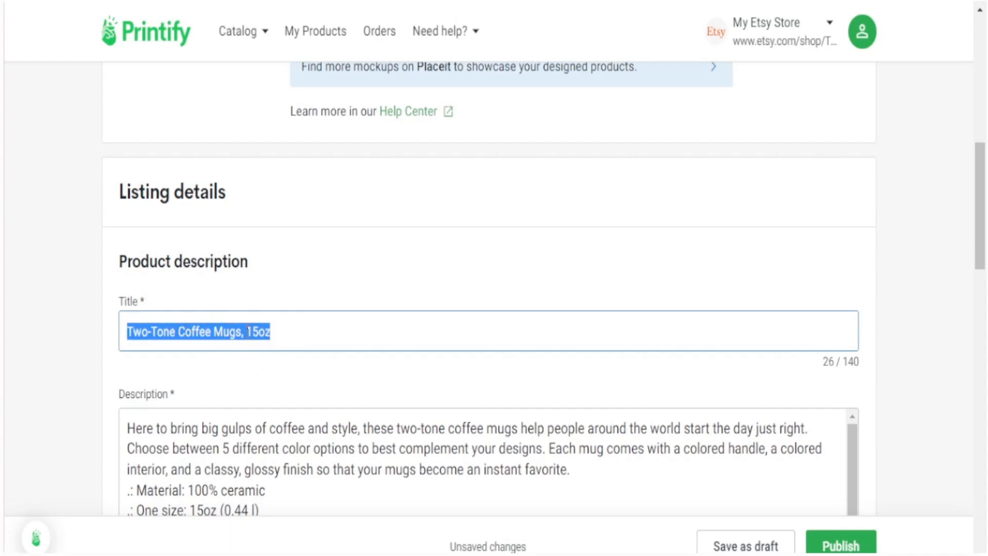
- Drag-select the full default text in the Description field for replacement
scroll(265, 331, "down", 5)
scroll(269, 337, "down", 5)
scroll(273, 341, "up", 5)
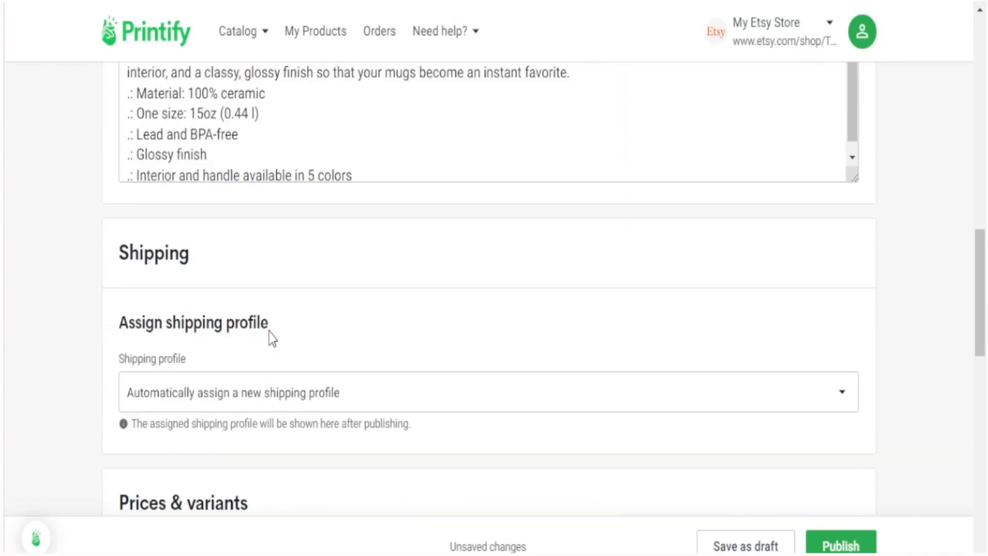
left_click(126, 138)
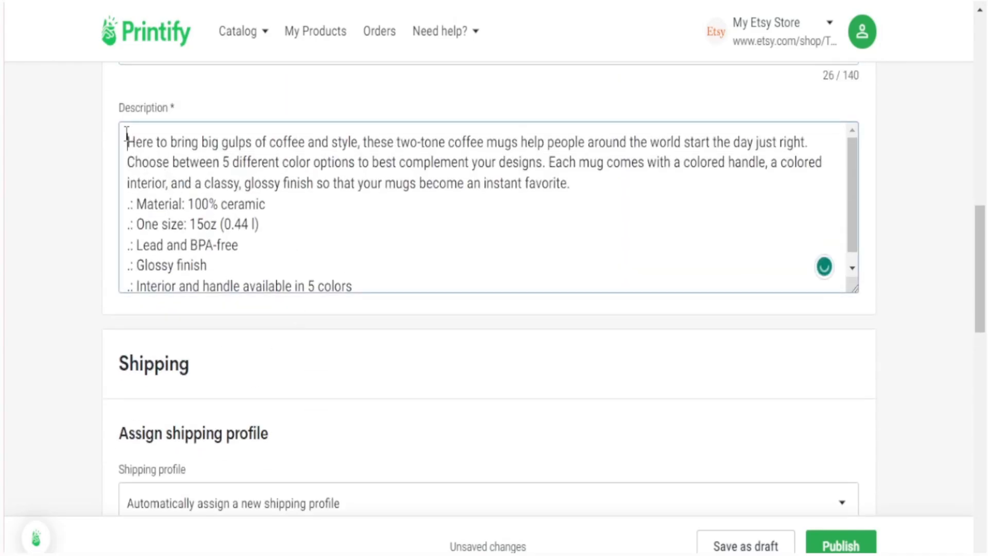
left_click_drag(126, 138, 333, 276)
scroll(307, 276, "up", 1)
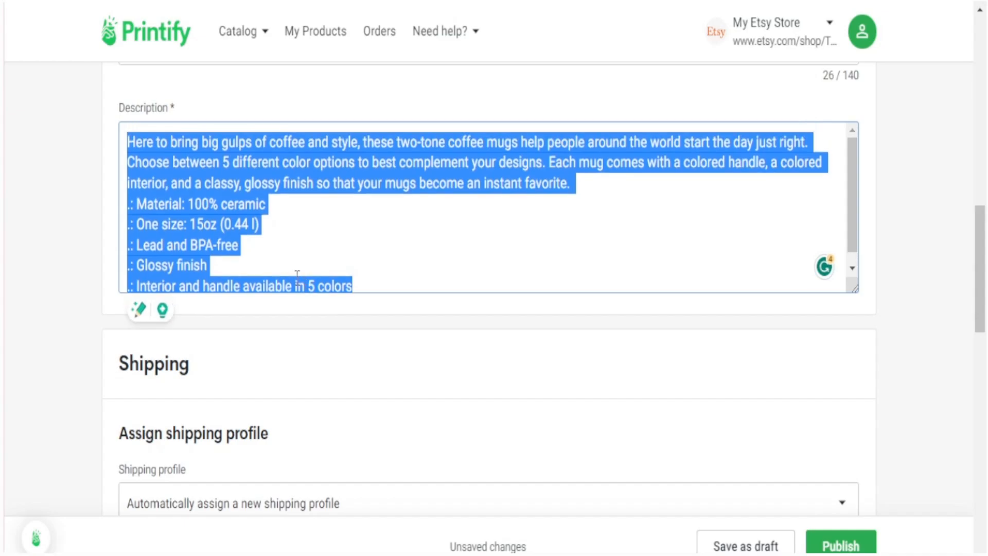
scroll(192, 263, "up", 3)
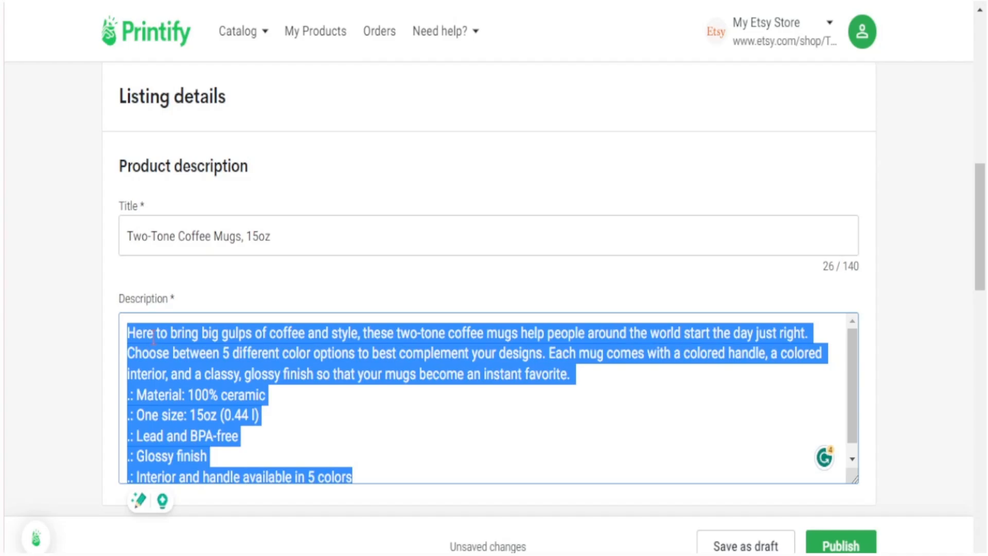
left_click(240, 374)
left_click_drag(127, 332, 452, 515)
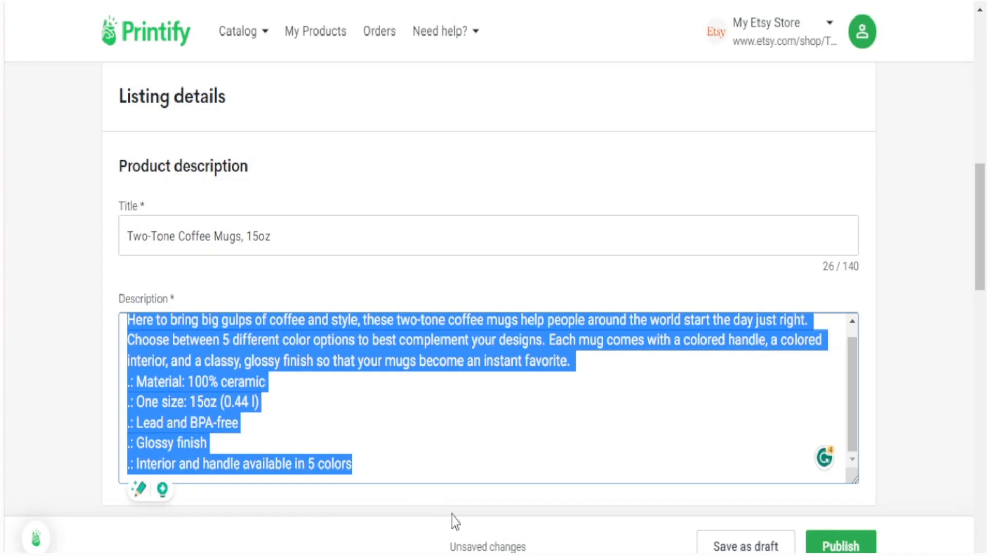
scroll(354, 385, "down", 2)
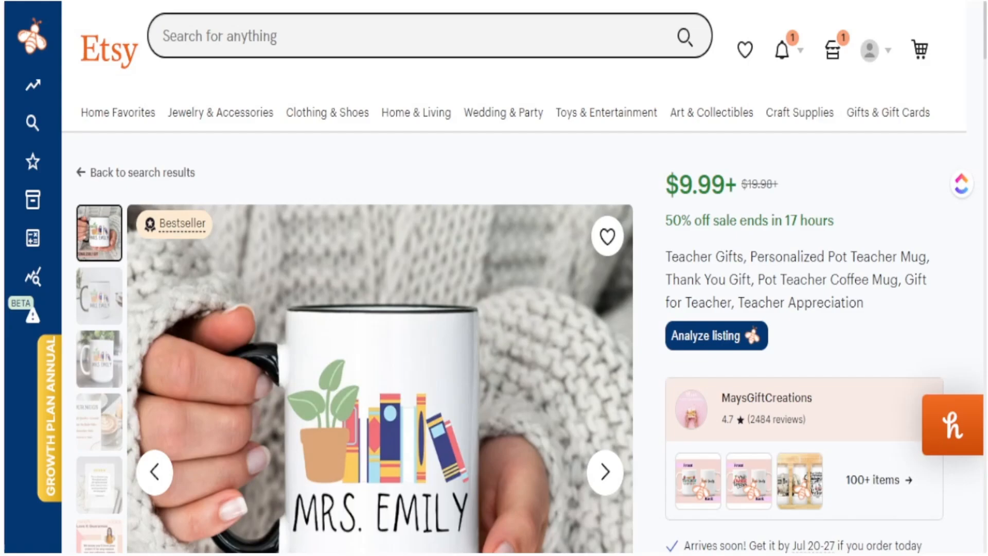
- Read through the competitor's Etsy mug description, highlighting its mug size options
scroll(514, 309, "down", 20)
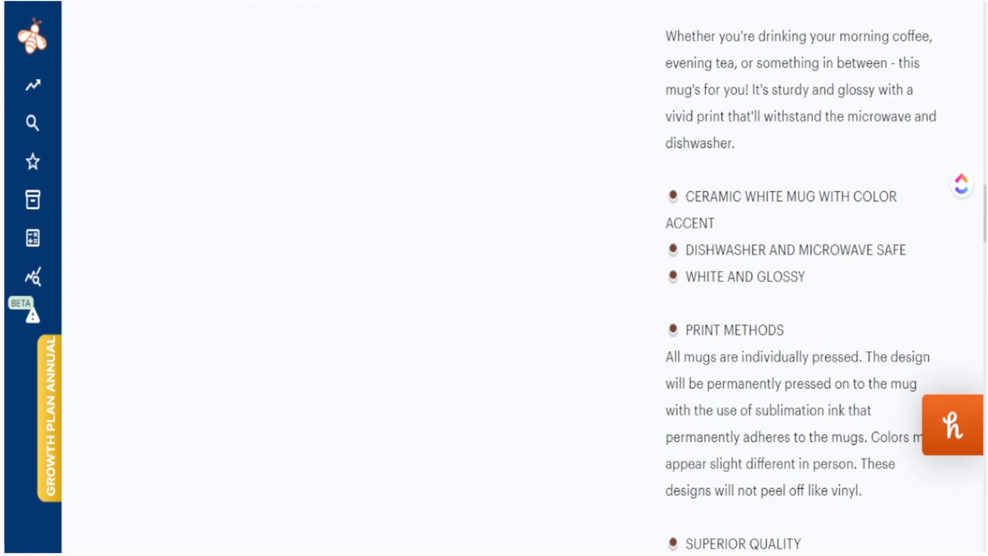
scroll(748, 489, "up", 10)
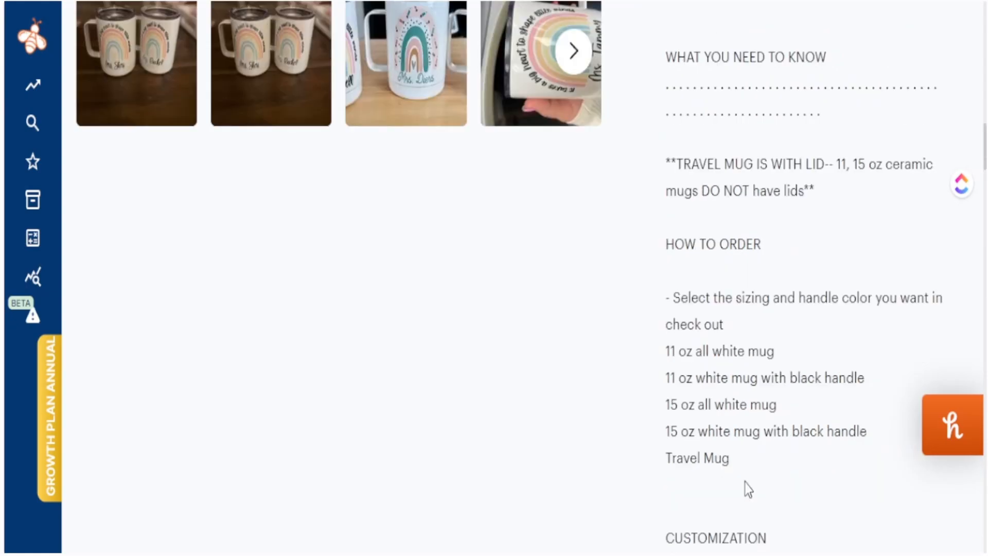
mouse_move(731, 458)
left_mouse_down()
mouse_move(723, 459)
mouse_move(668, 324)
mouse_move(743, 465)
left_mouse_up()
scroll(730, 439, "down", 5)
scroll(730, 438, "up", 3)
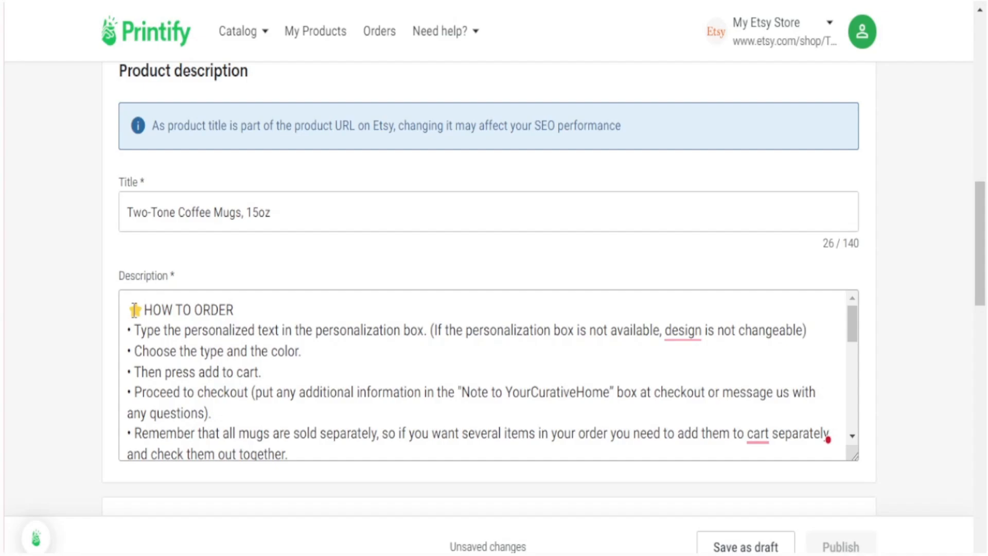
- Select and check the heart and SATISFACTION GUARANTEE heading in the new description
scroll(273, 364, "down", 10)
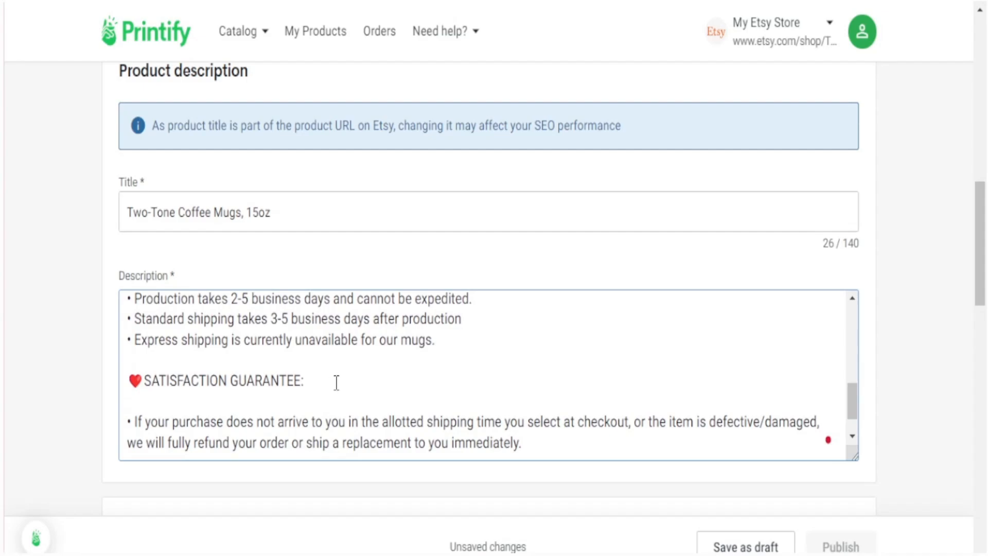
left_click(337, 382)
left_click_drag(316, 381, 170, 381)
left_click(308, 383)
scroll(399, 390, "down", 1)
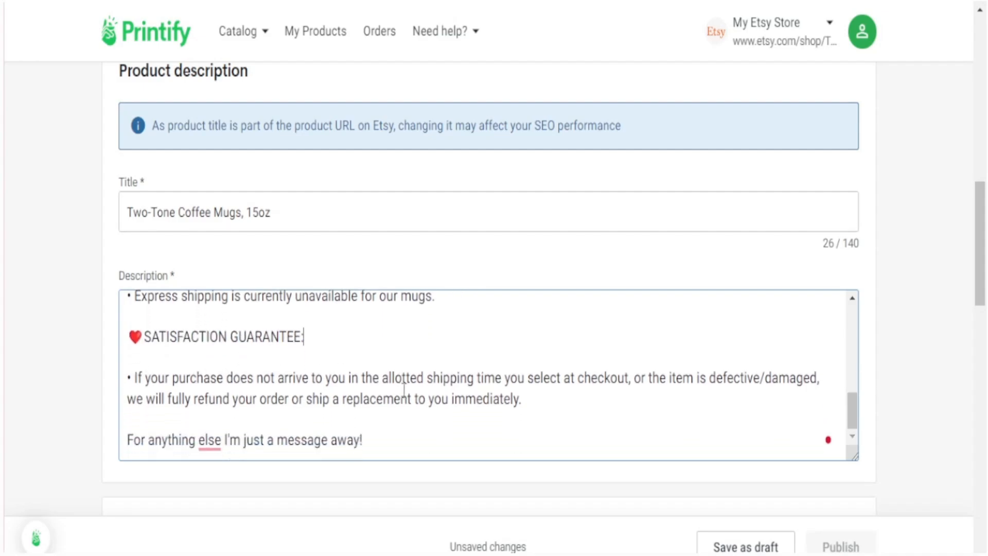
scroll(327, 381, "up", 2)
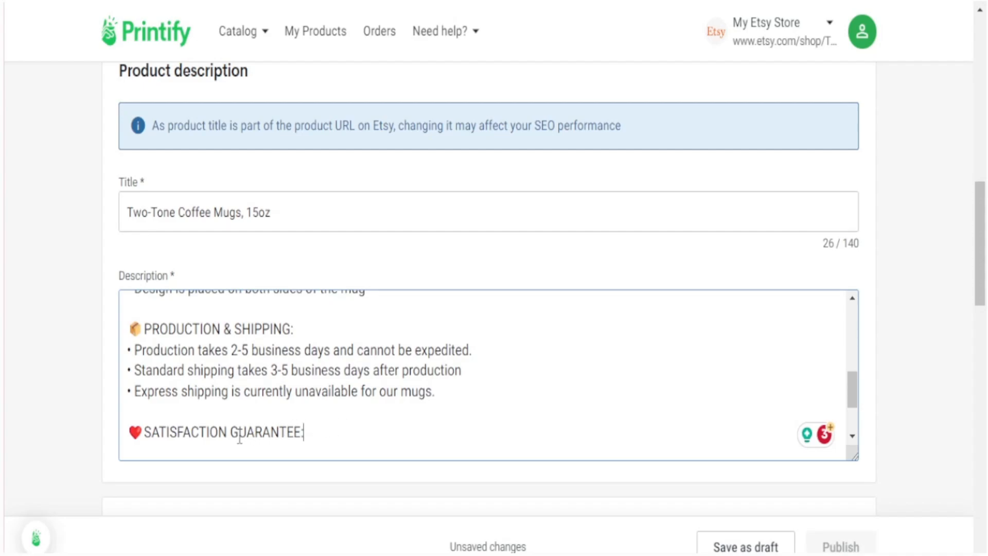
left_click(142, 435)
left_click(313, 434)
left_click_drag(313, 434, 139, 428)
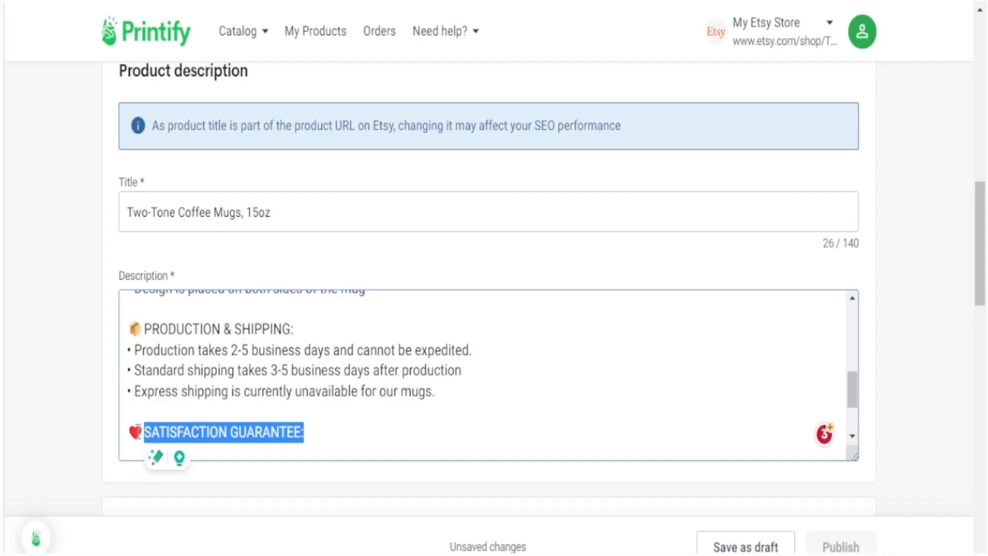
left_click(323, 439)
left_click_drag(319, 438, 126, 433)
left_click(326, 438)
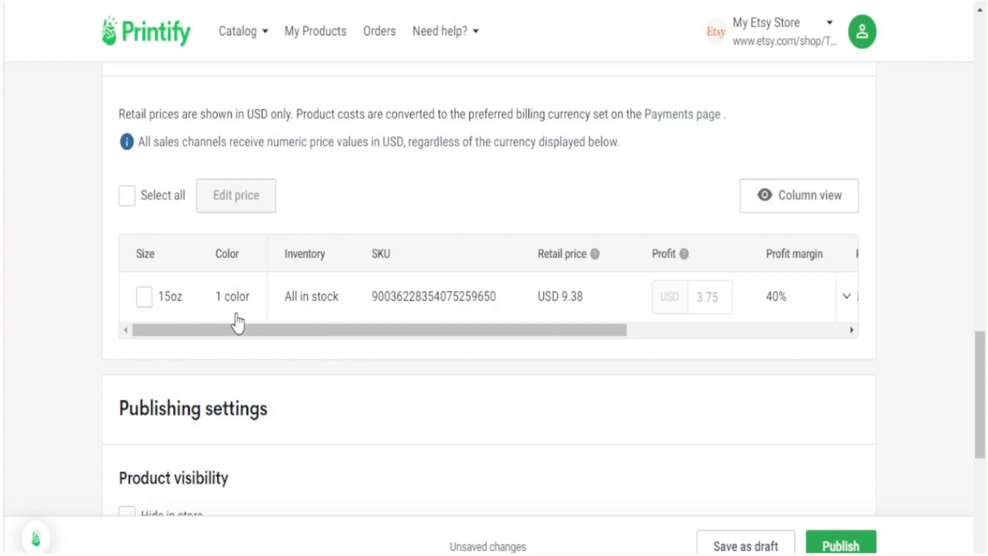
- Review the pricing table's retail price, profit and margin values for the 15oz mug
left_click_drag(386, 332, 551, 331)
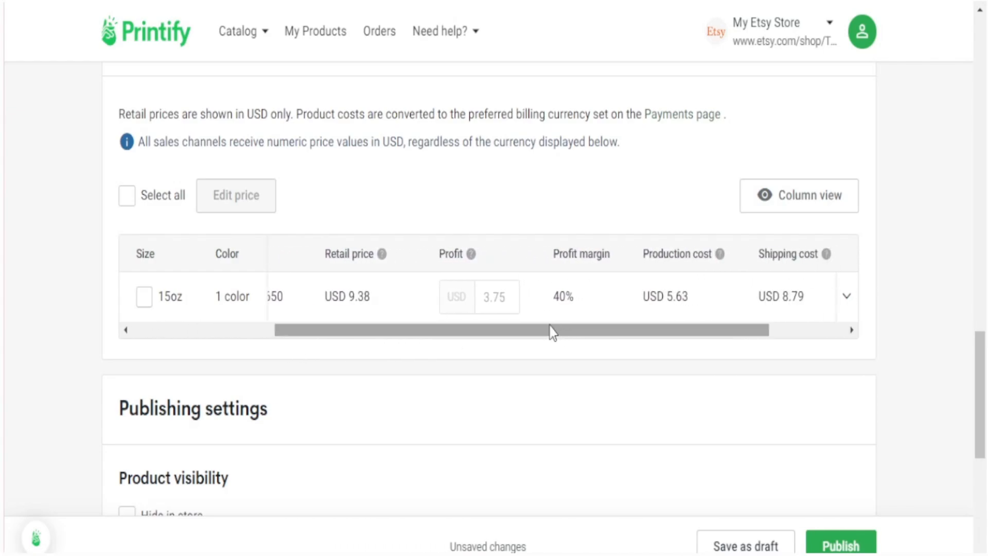
left_click_drag(514, 298, 484, 302)
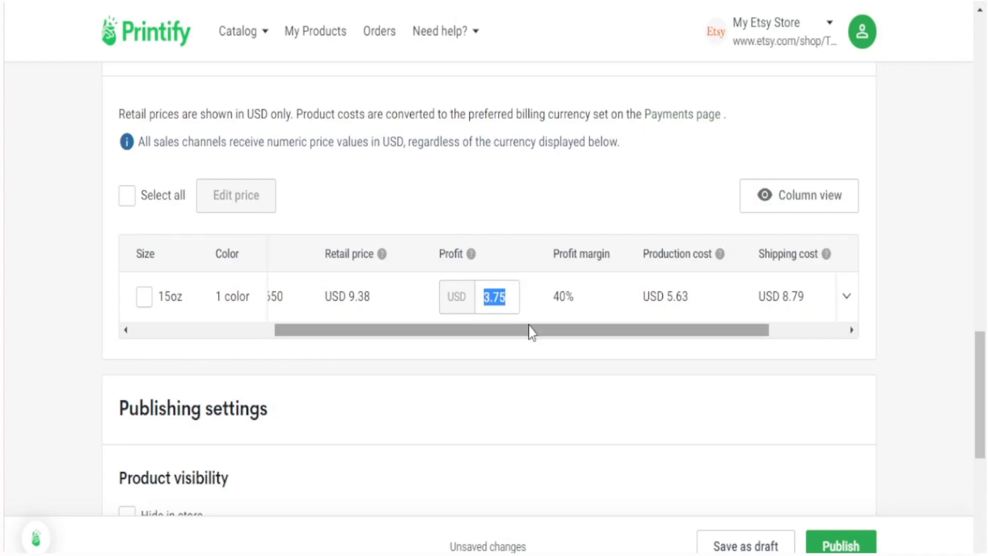
left_click_drag(535, 335, 632, 333)
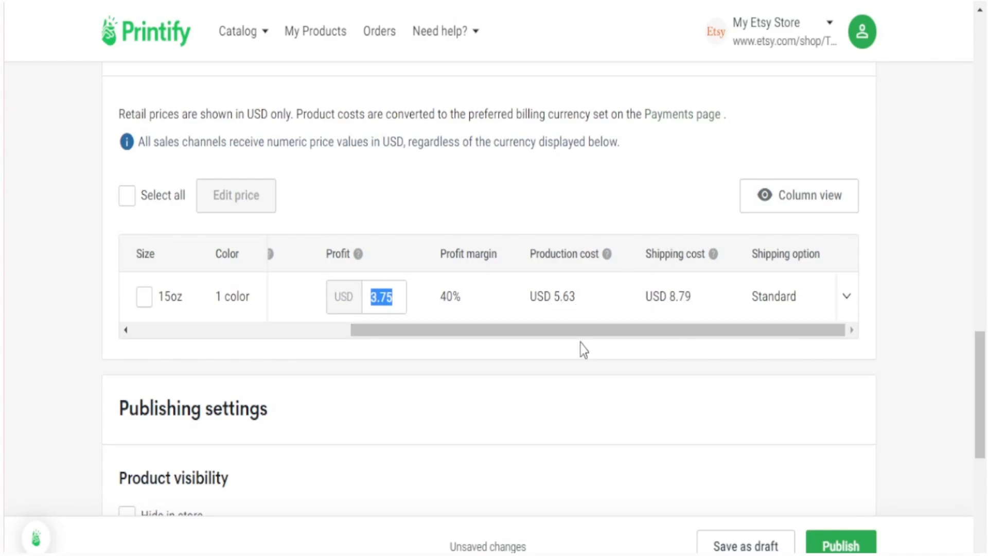
left_click_drag(581, 339, 494, 336)
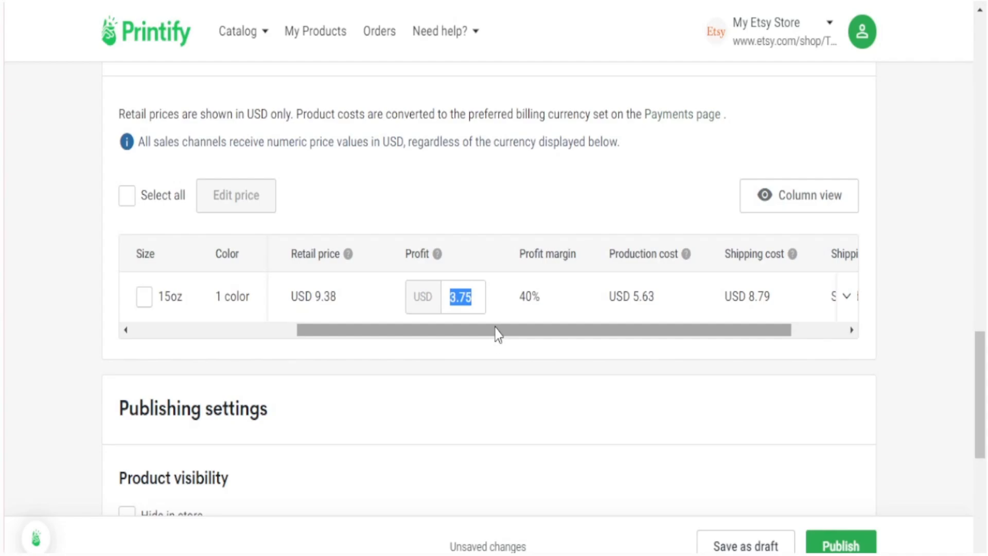
left_click_drag(495, 327, 437, 337)
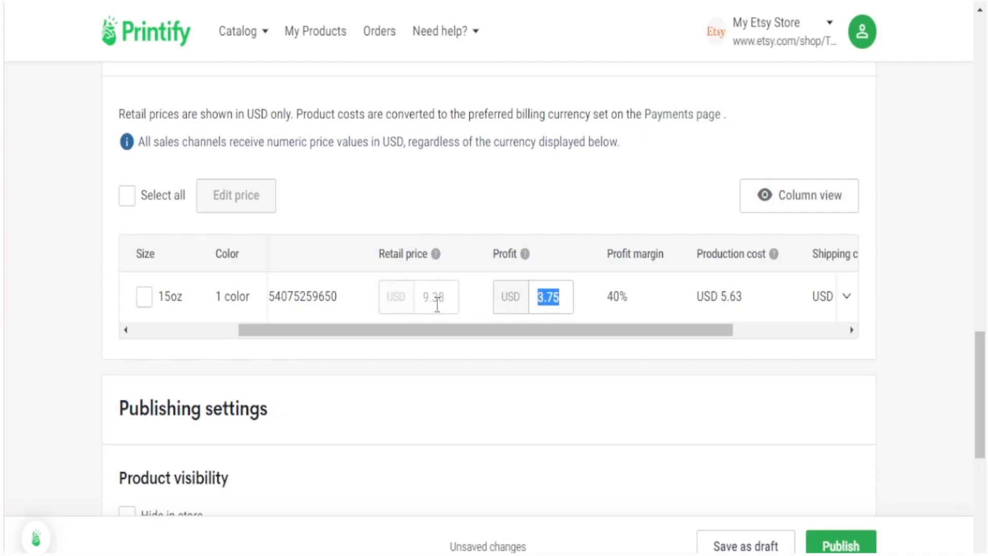
- Change the 15oz mug's retail price from 9.38 to 33.98
double_click(443, 303)
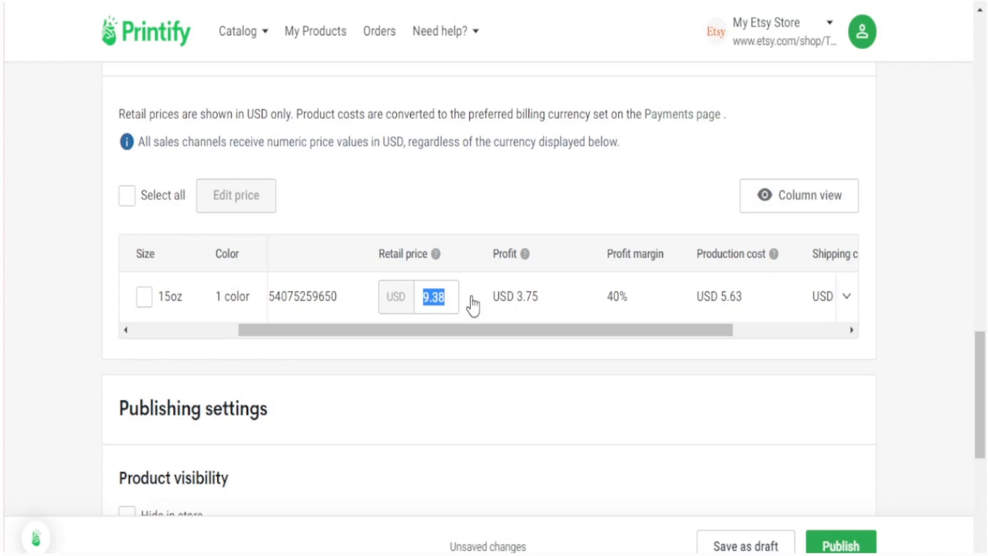
key("BackSpace")
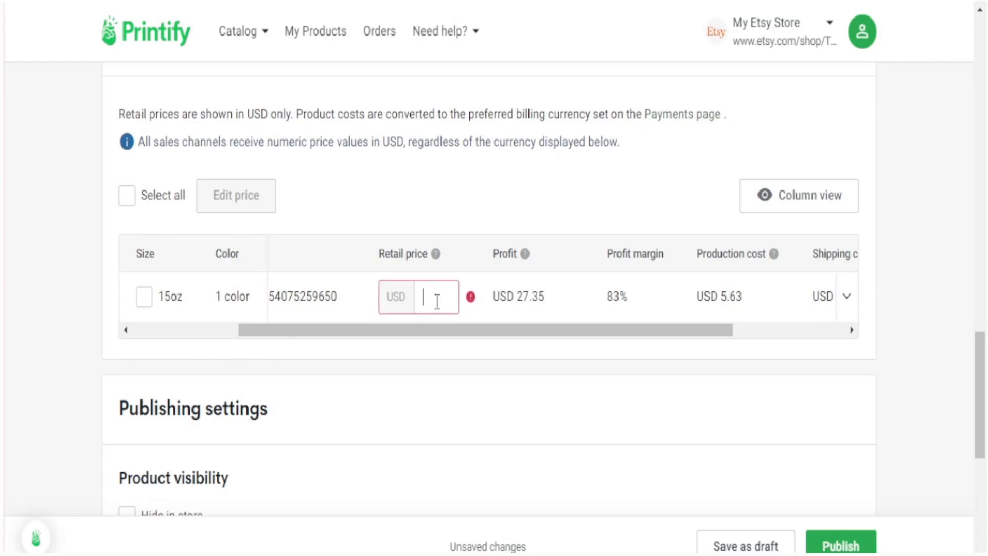
type("33.98")
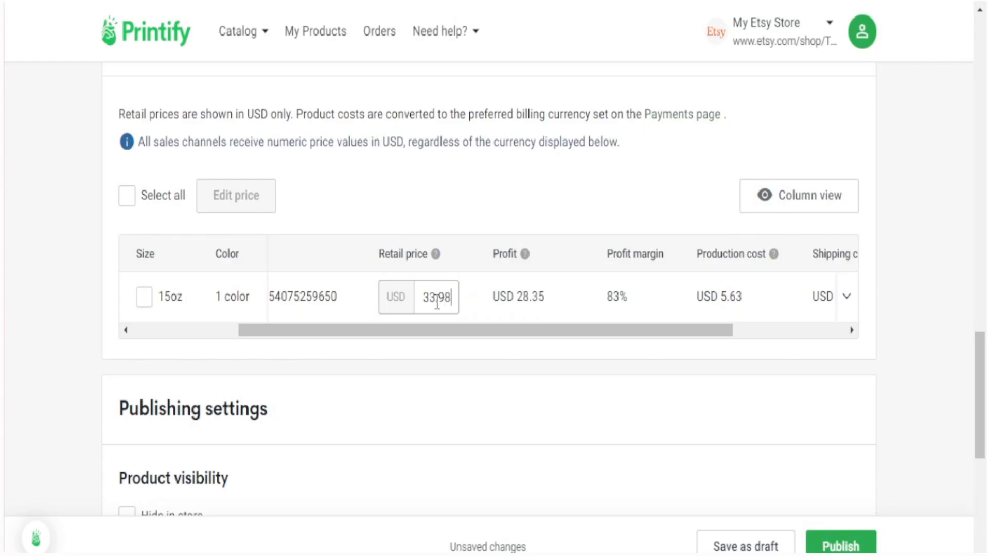
left_click(558, 346)
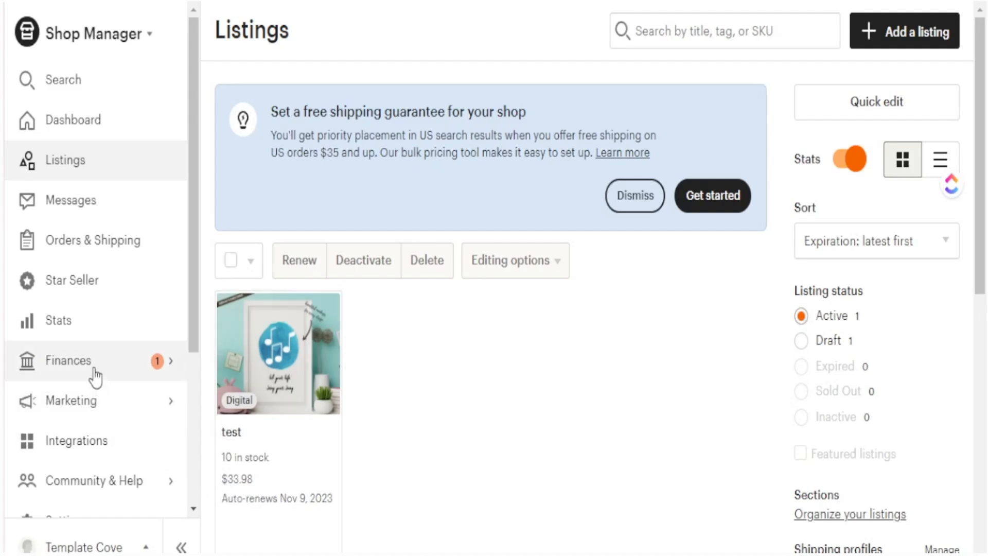
- Start a new sale under Marketing > Sales and discounts with a 50% discount
left_click(110, 401)
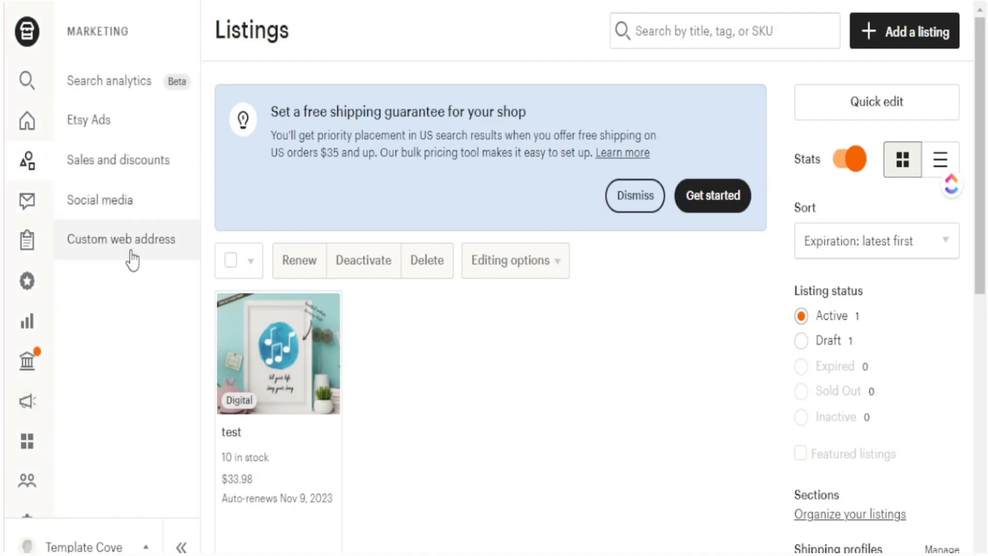
left_click(108, 159)
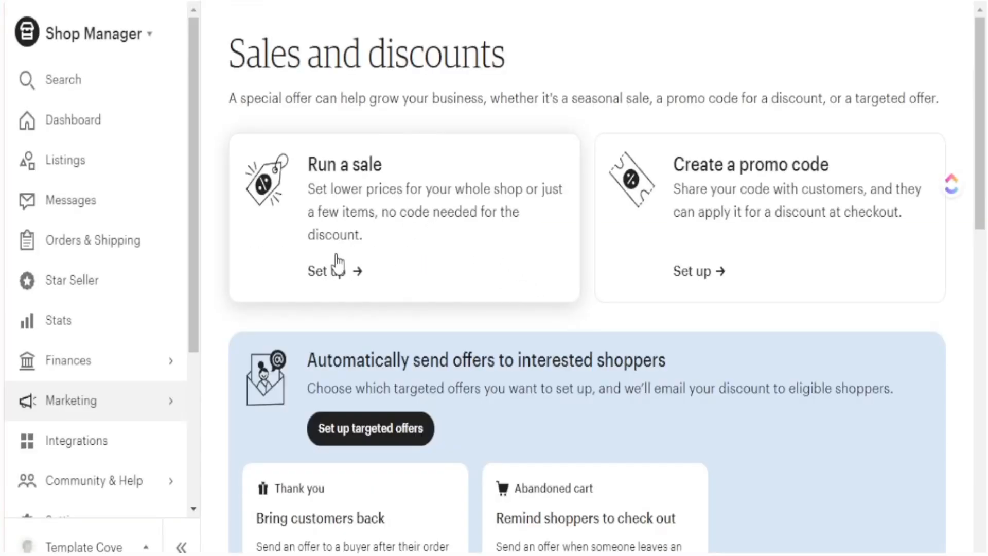
left_click(338, 268)
left_click(617, 299)
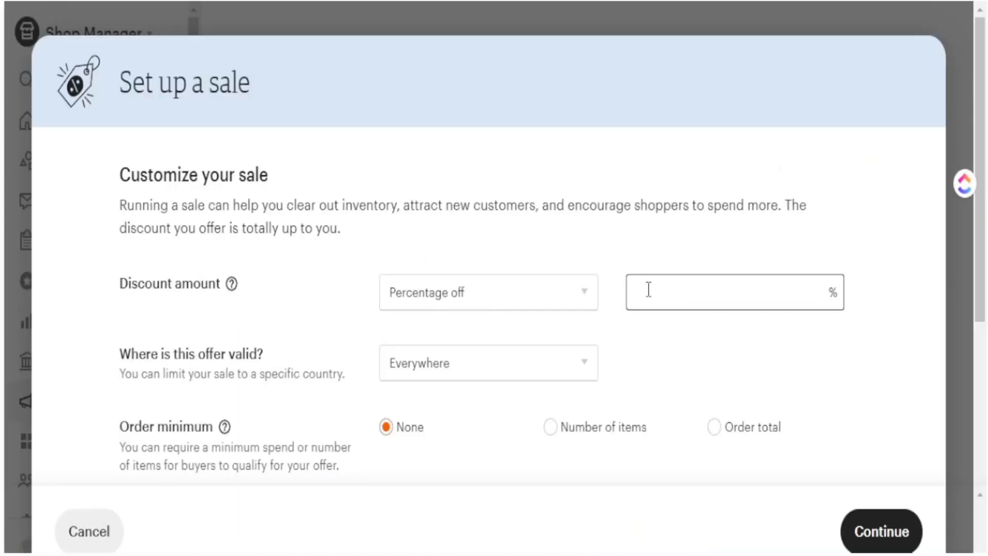
type("50")
scroll(560, 298, "down", 5)
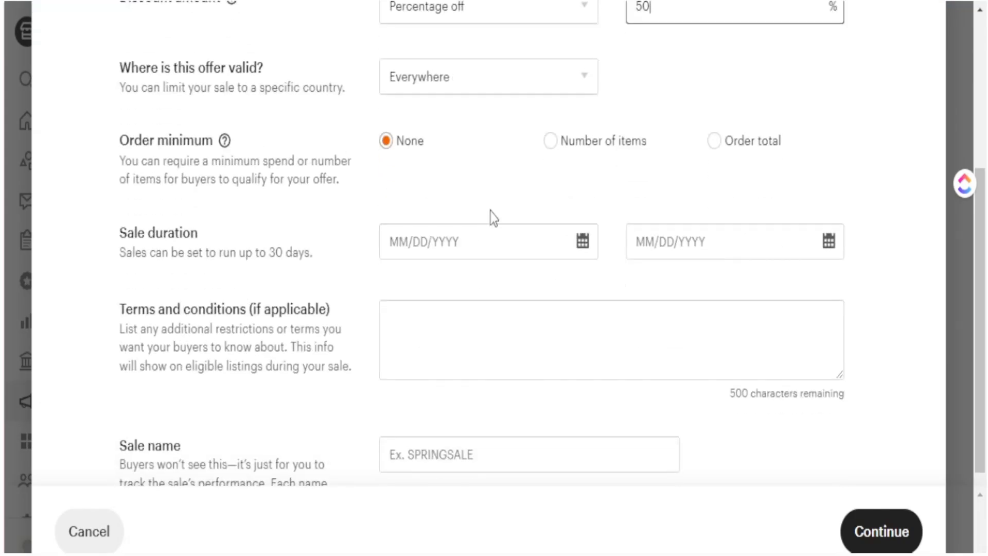
- Set the sale to start and end July 18, 2023, and name it TEST
left_click(489, 242)
scroll(540, 403, "down", 2)
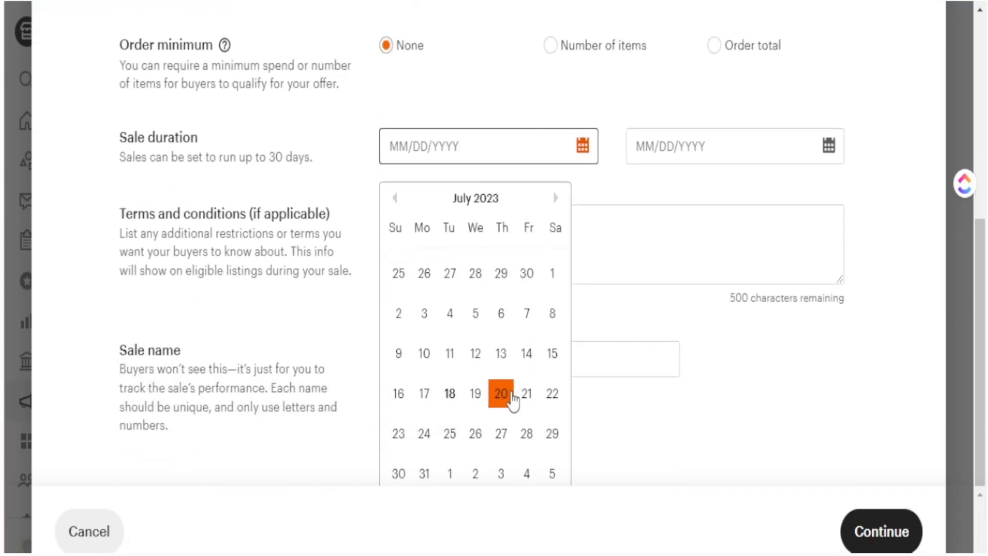
left_click(451, 394)
left_click(829, 146)
left_click(694, 394)
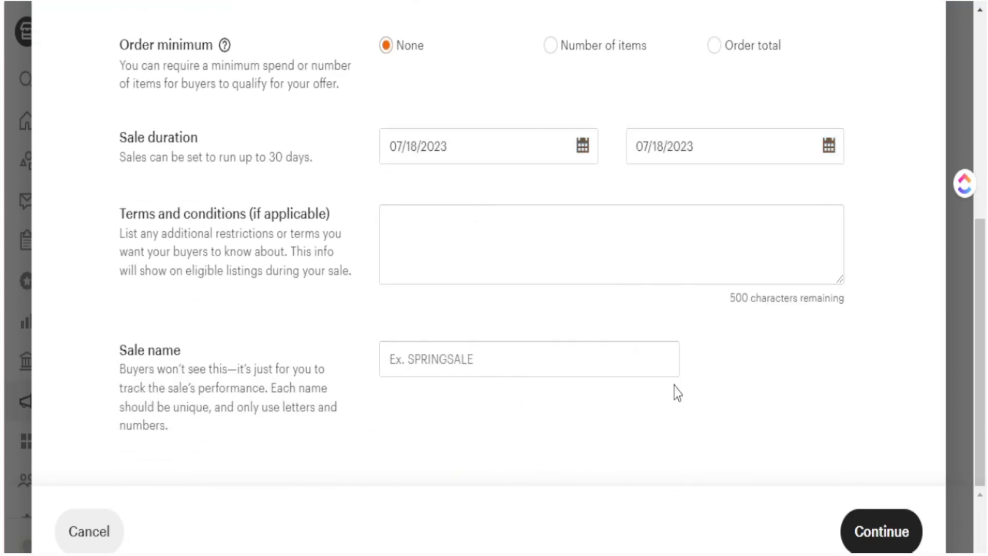
left_click(625, 362)
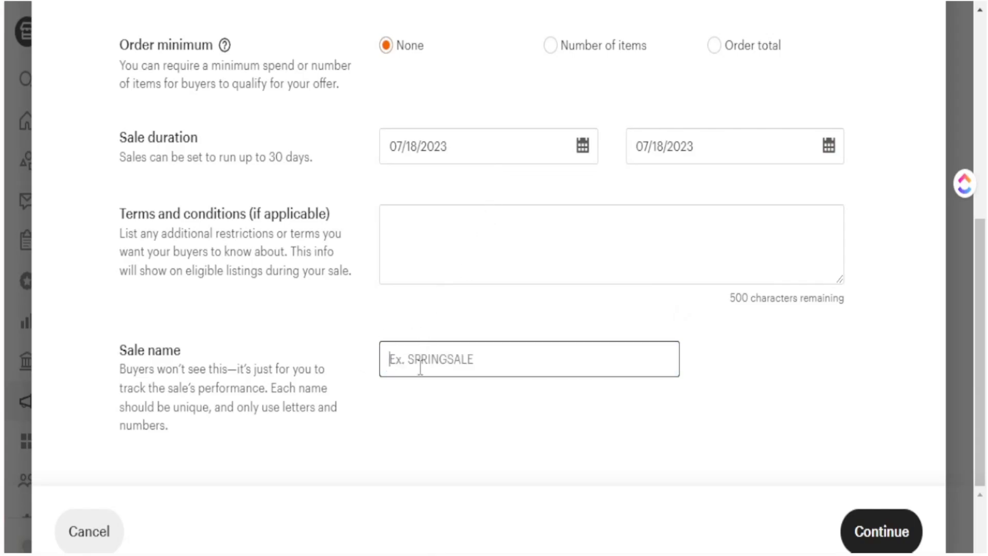
type("TEST1")
- Apply the sale to all listings, then review and confirm it
left_click(873, 526)
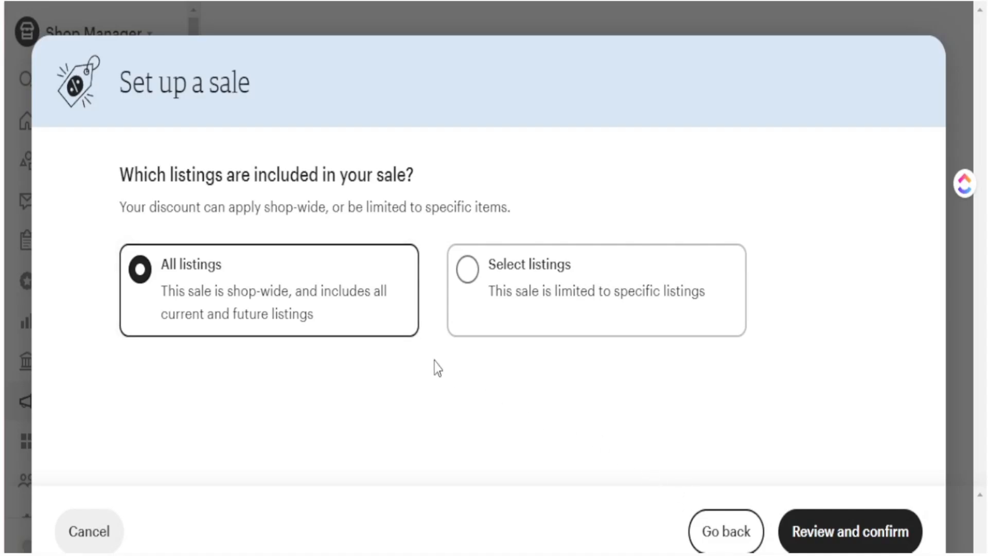
left_click(862, 546)
left_click(827, 533)
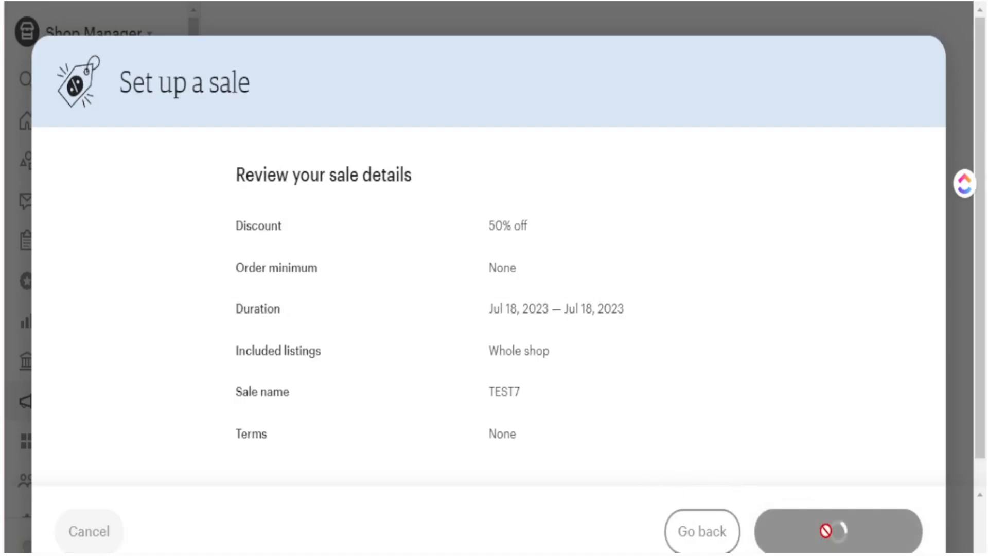
left_click(486, 440)
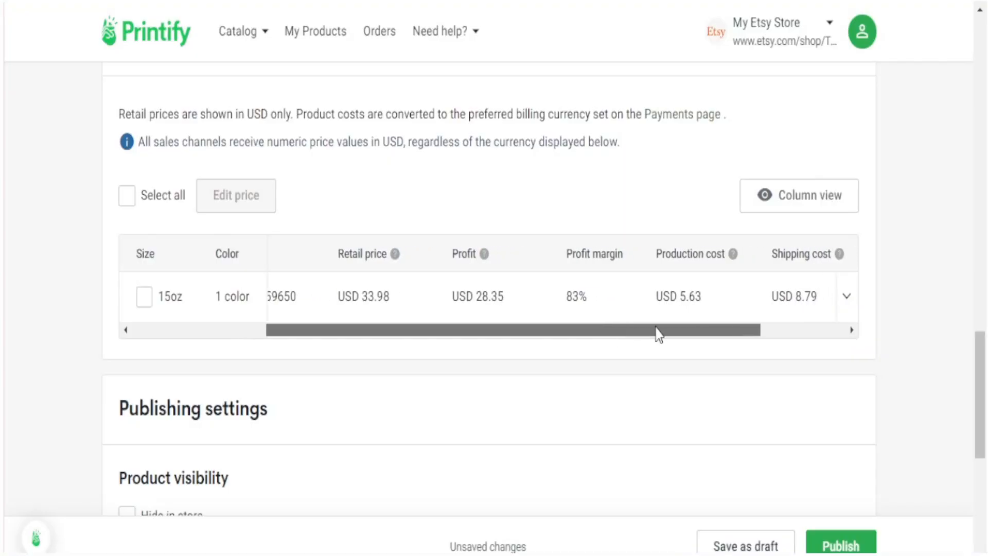
left_click_drag(655, 335, 728, 329)
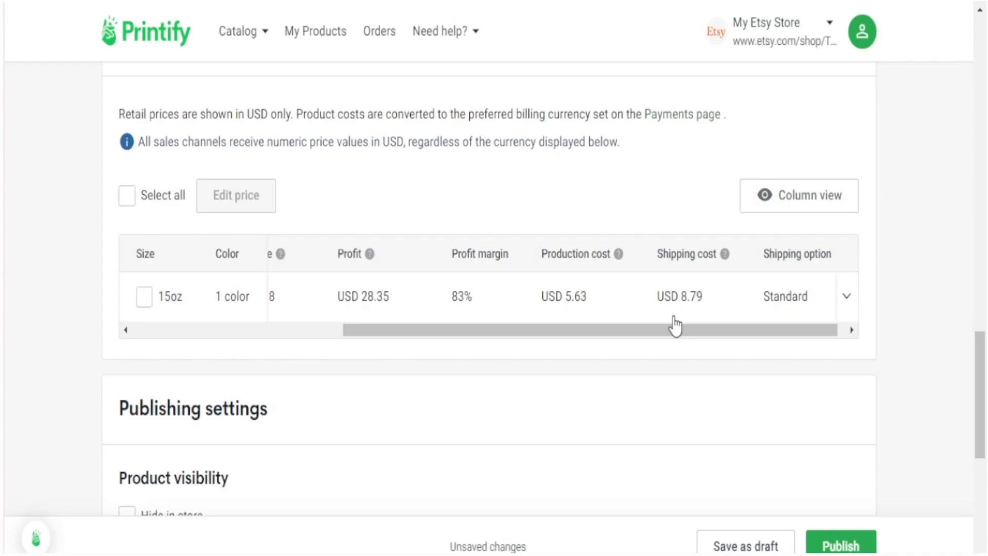
- Tick Hide in store under Publishing settings and publish the 15oz Two-Tone mug to Etsy
left_click_drag(653, 334, 664, 335)
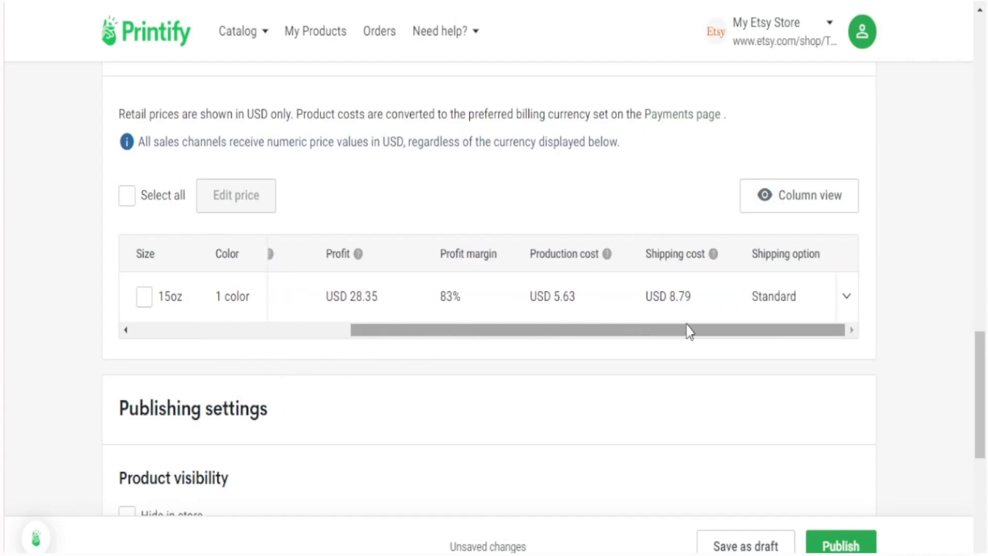
scroll(417, 428, "down", 3)
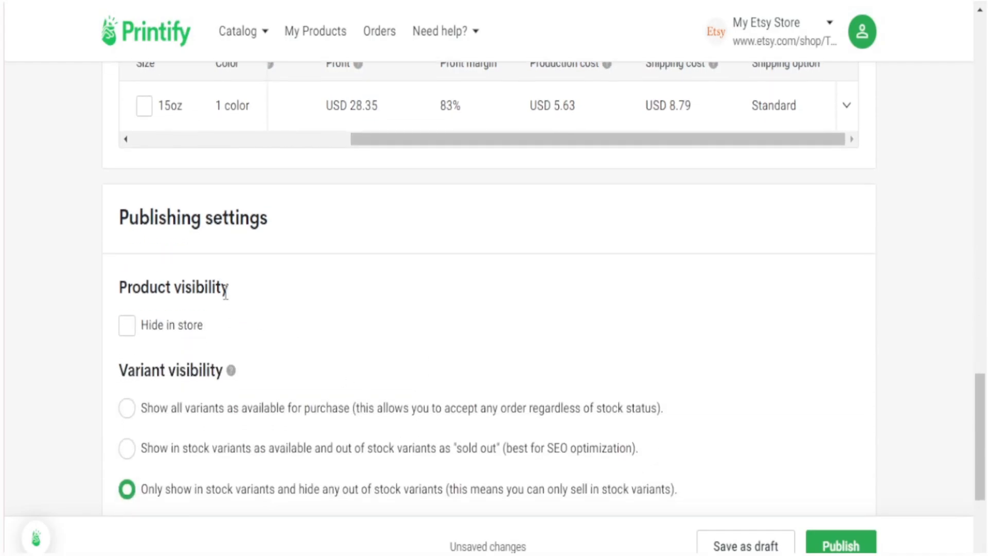
left_click(136, 331)
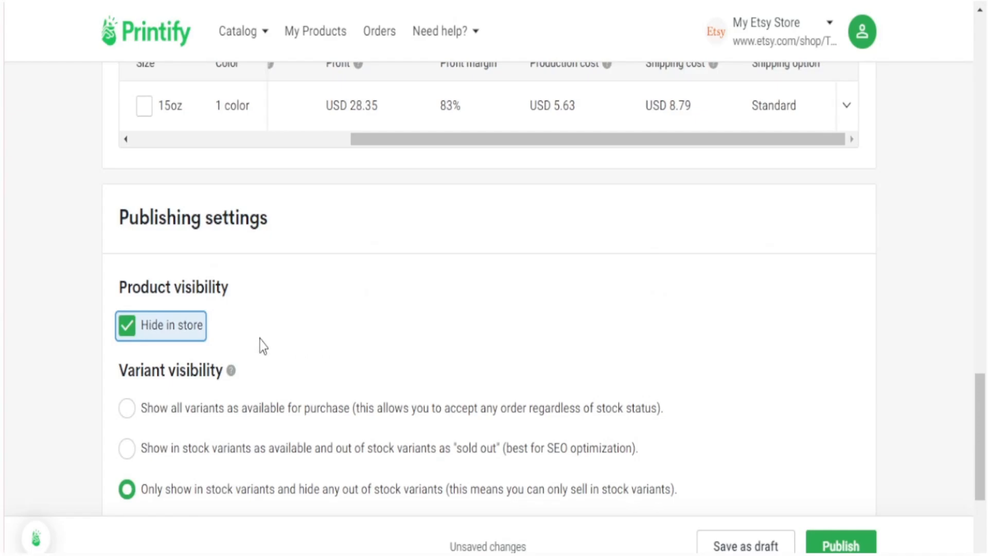
left_click(131, 334)
left_click(129, 332)
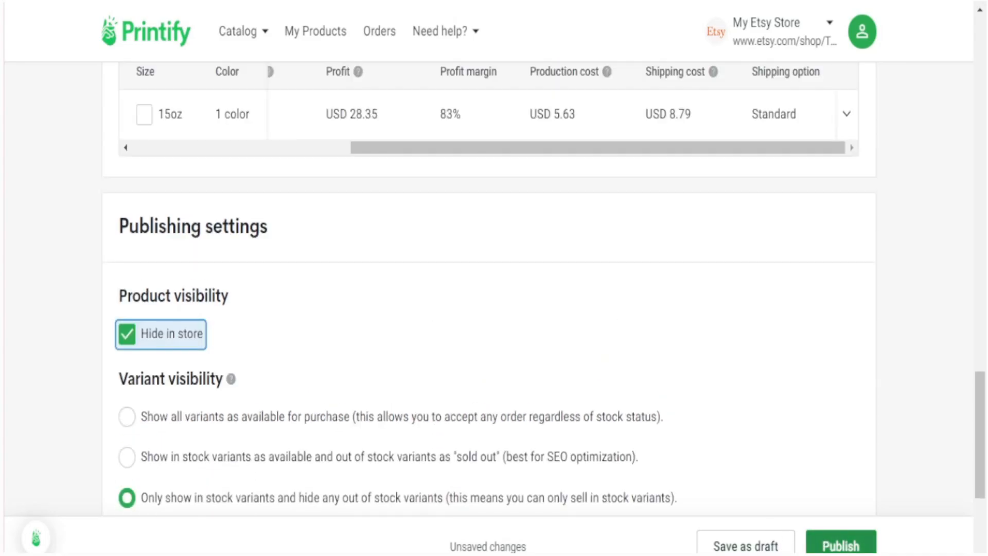
left_click(841, 544)
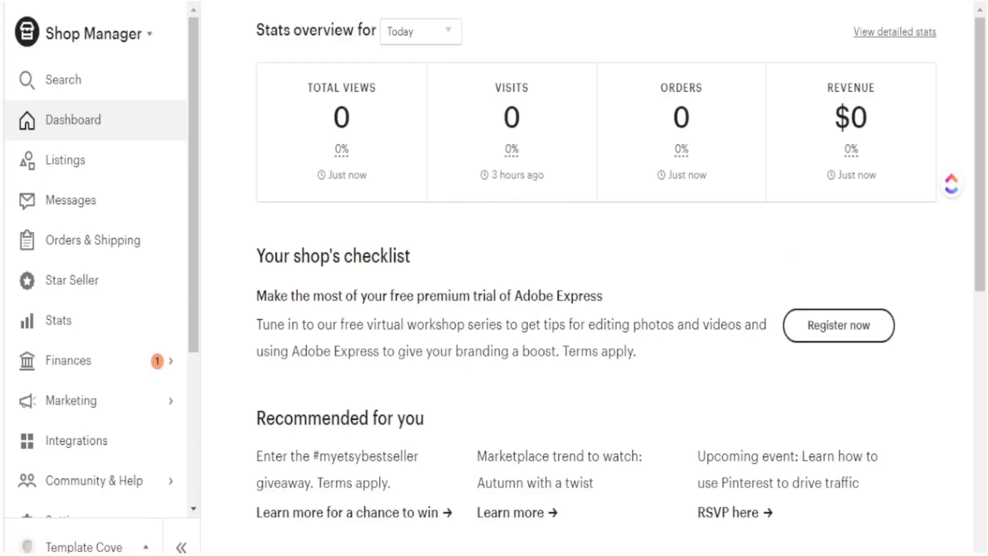
- Filter Etsy listings to Draft and open the Two-Tone Coffee Mugs, 15oz draft
left_click(68, 163)
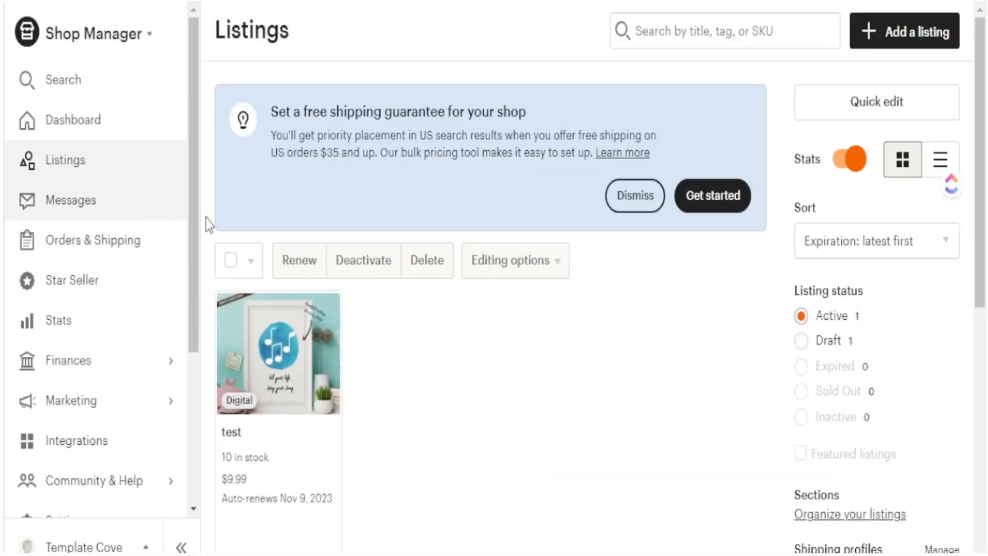
left_click(806, 339)
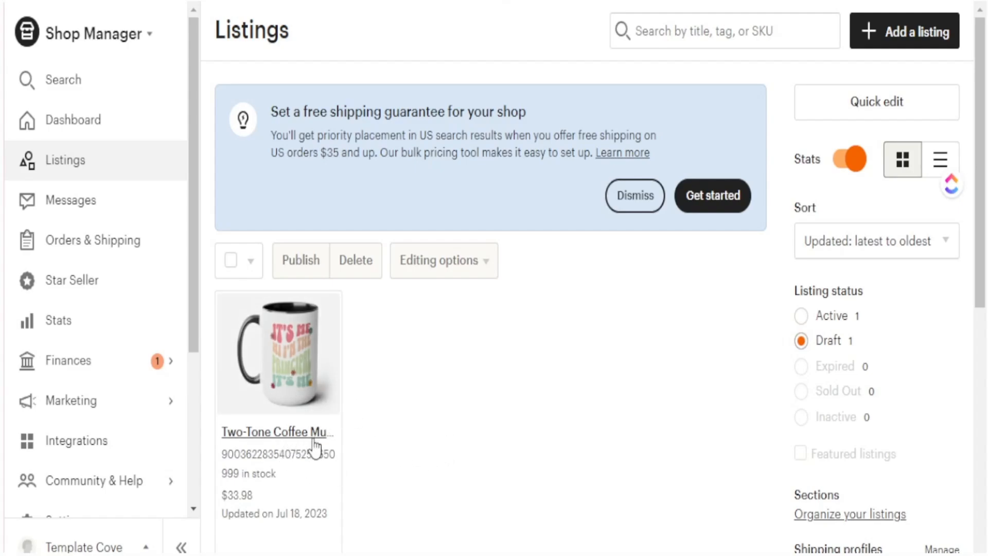
scroll(314, 441, "down", 2)
left_click(270, 342)
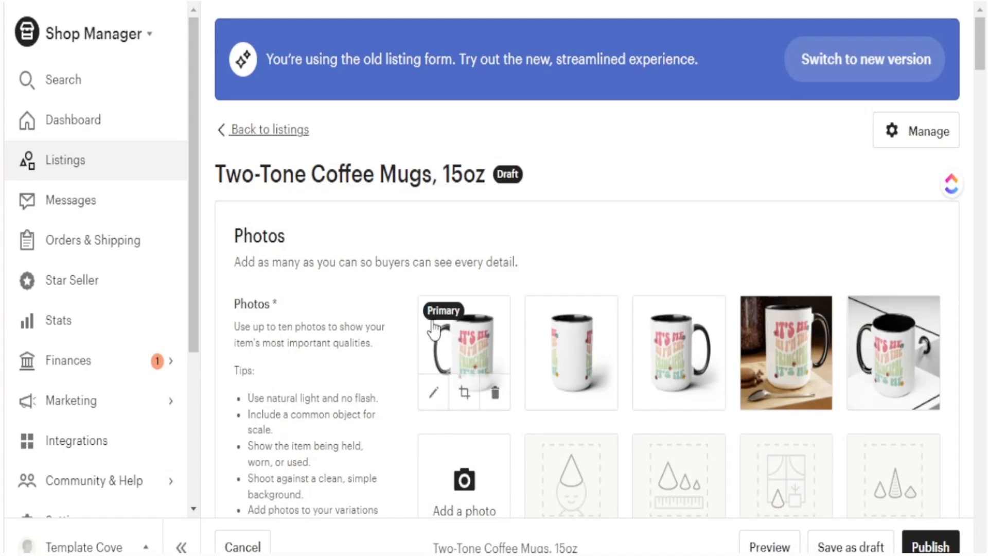
left_click_drag(487, 175, 214, 174)
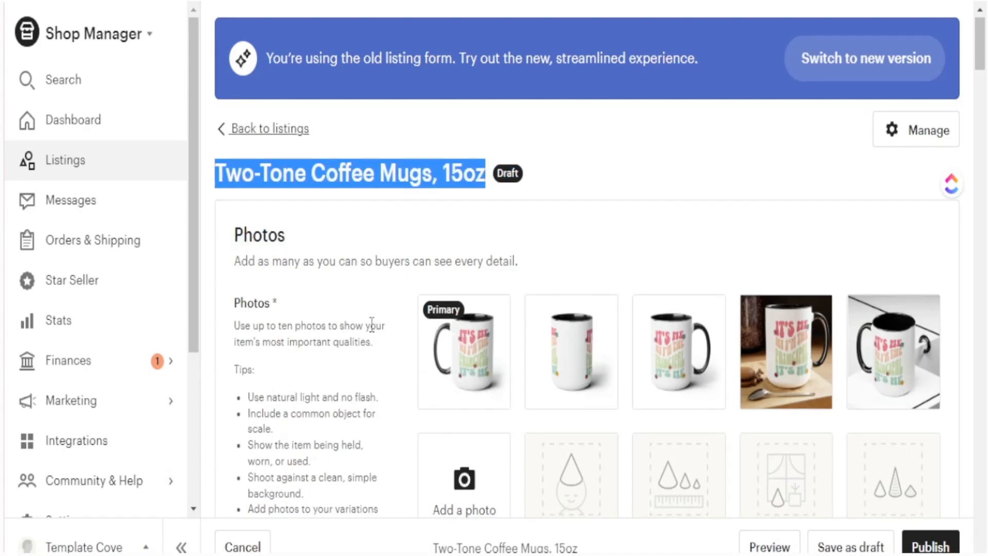
scroll(371, 324, "down", 15)
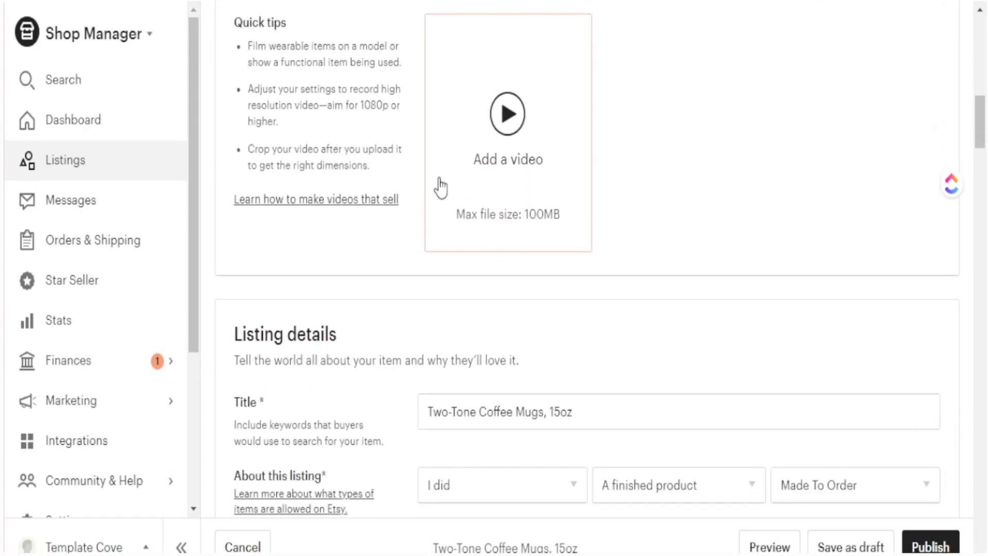
scroll(374, 332, "down", 4)
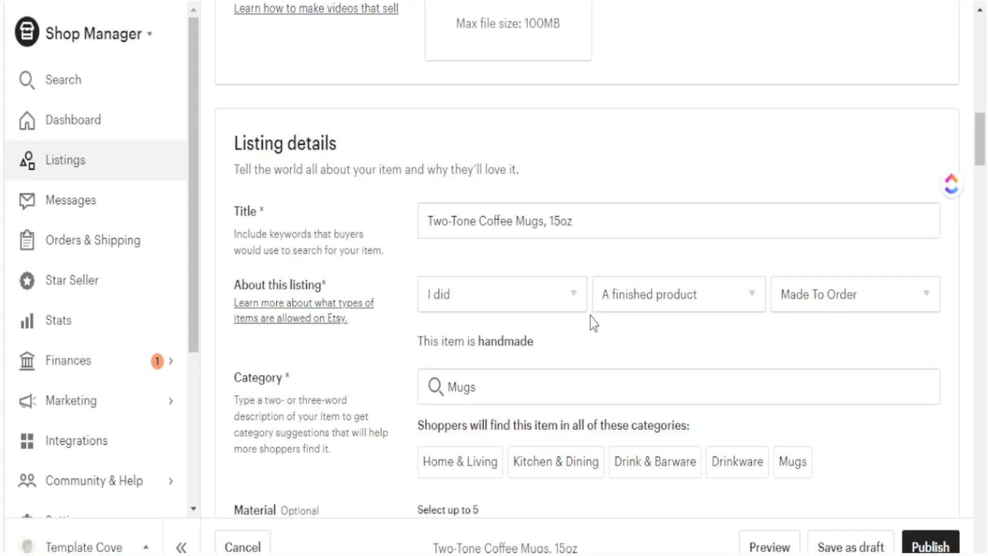
- Tick Ceramic in the Material checklist and read the auto-renewal fee note
scroll(814, 302, "down", 5)
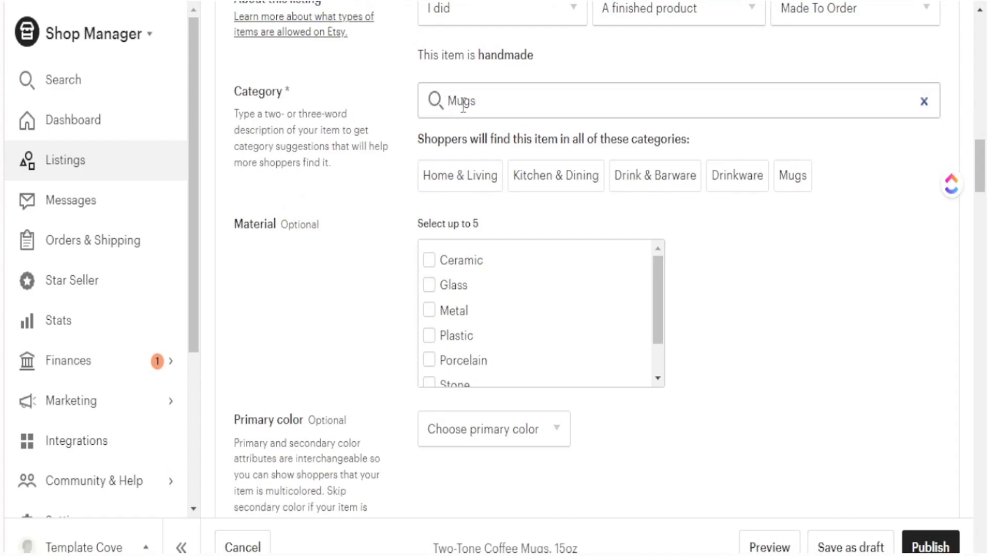
scroll(375, 273, "down", 2)
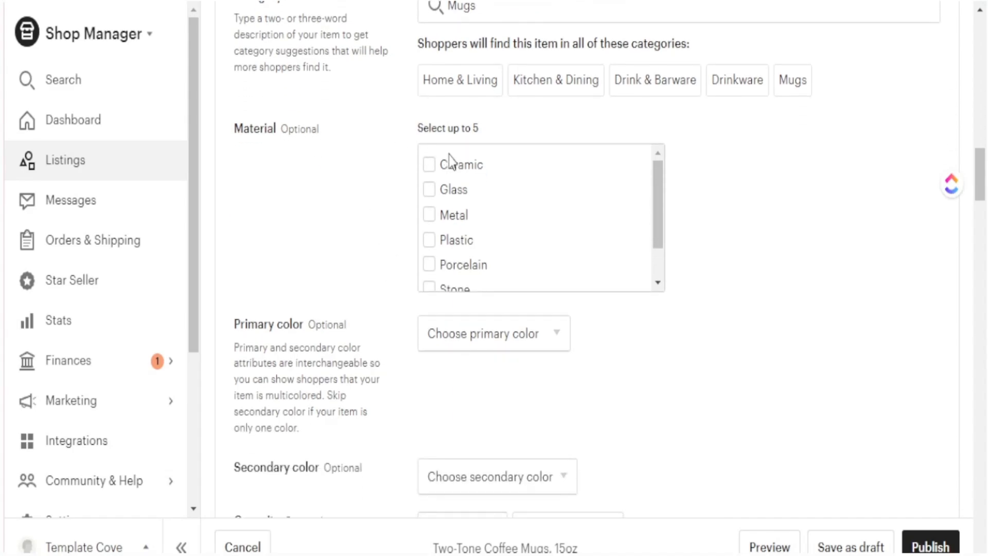
left_click(432, 167)
scroll(494, 232, "down", 1)
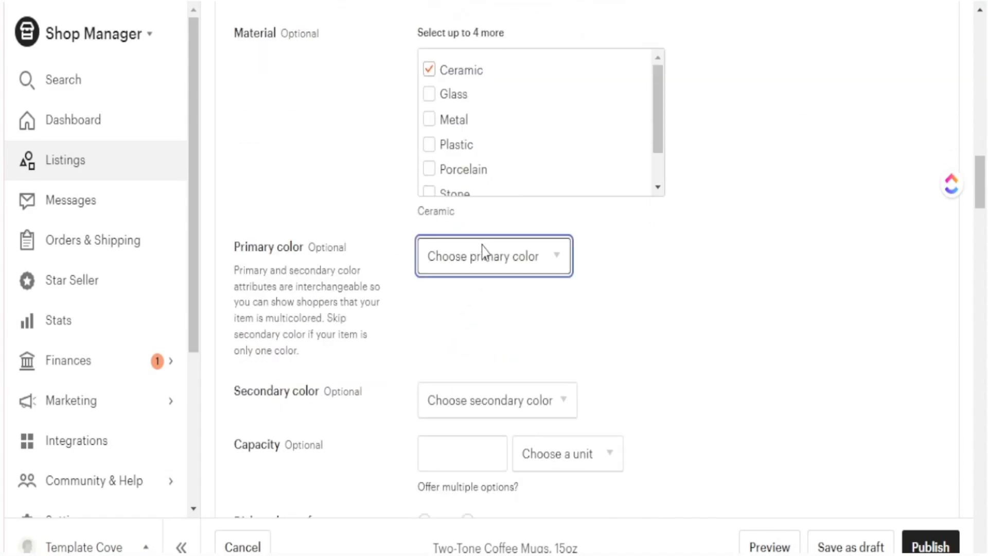
scroll(381, 226, "down", 8)
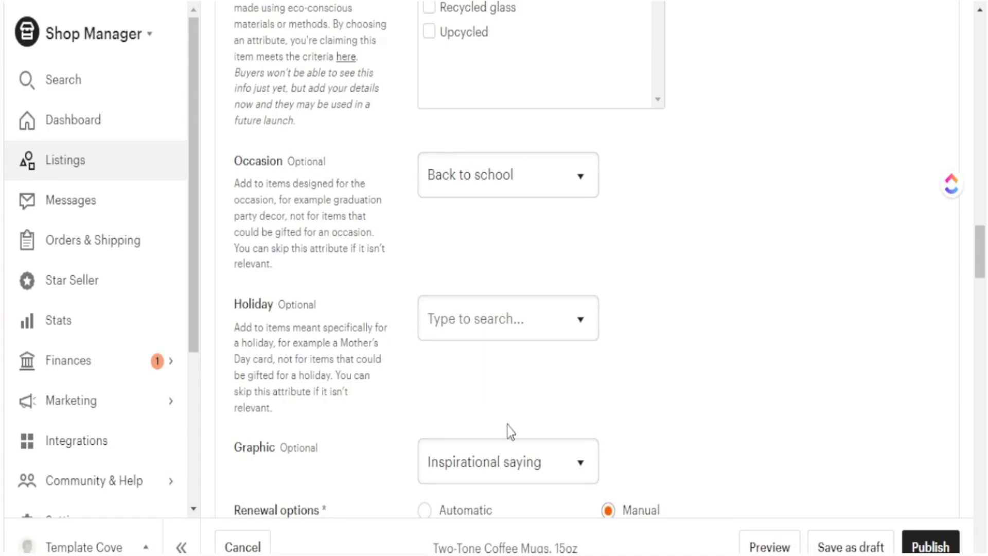
scroll(643, 378, "down", 2)
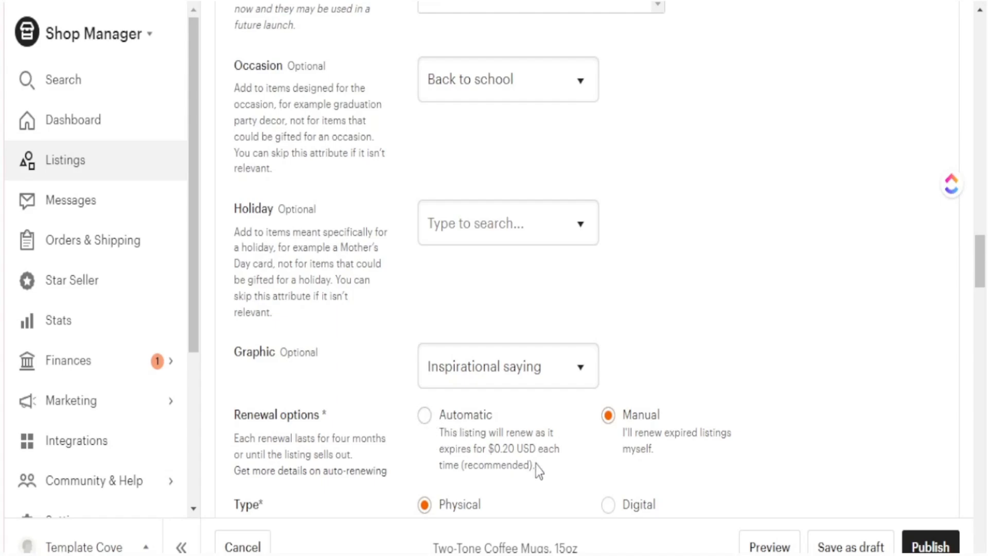
left_click_drag(538, 469, 490, 458)
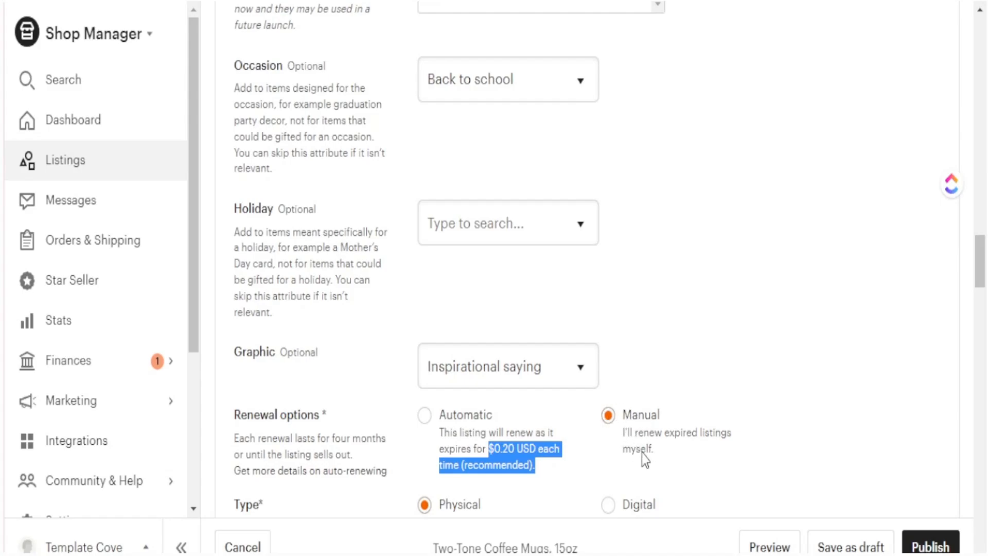
- Enter Ceramic in the listing's Materials field
scroll(598, 453, "down", 10)
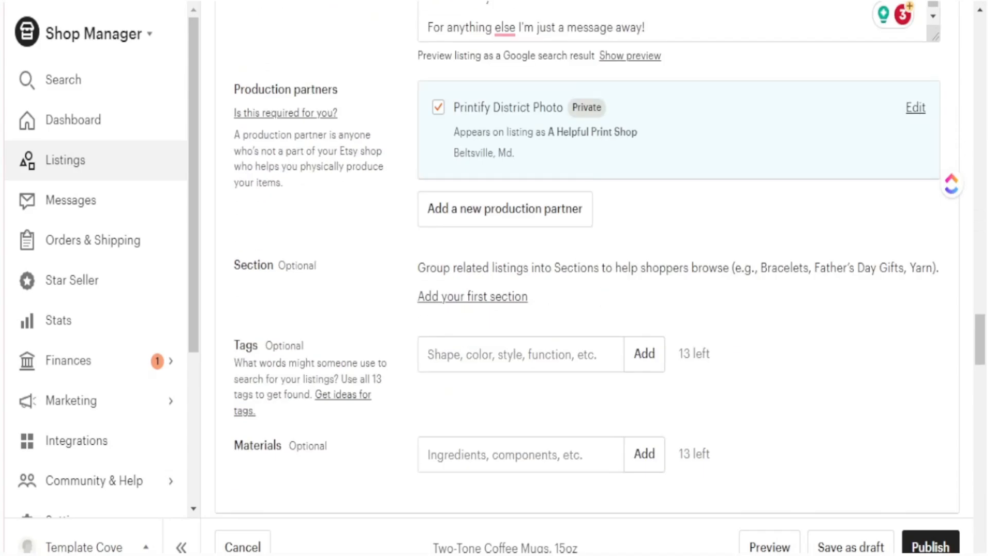
scroll(686, 377, "up", 2)
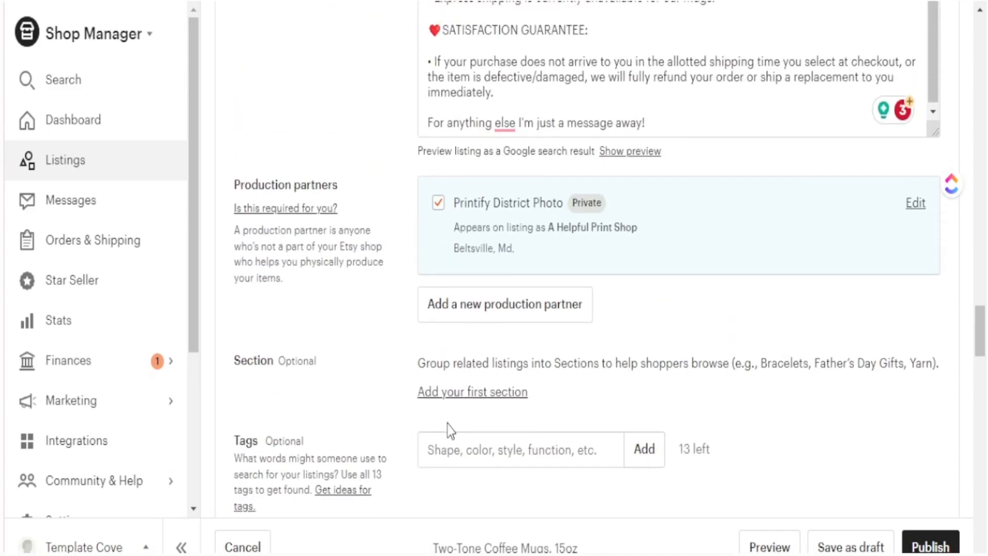
scroll(448, 426, "down", 2)
scroll(406, 393, "down", 4)
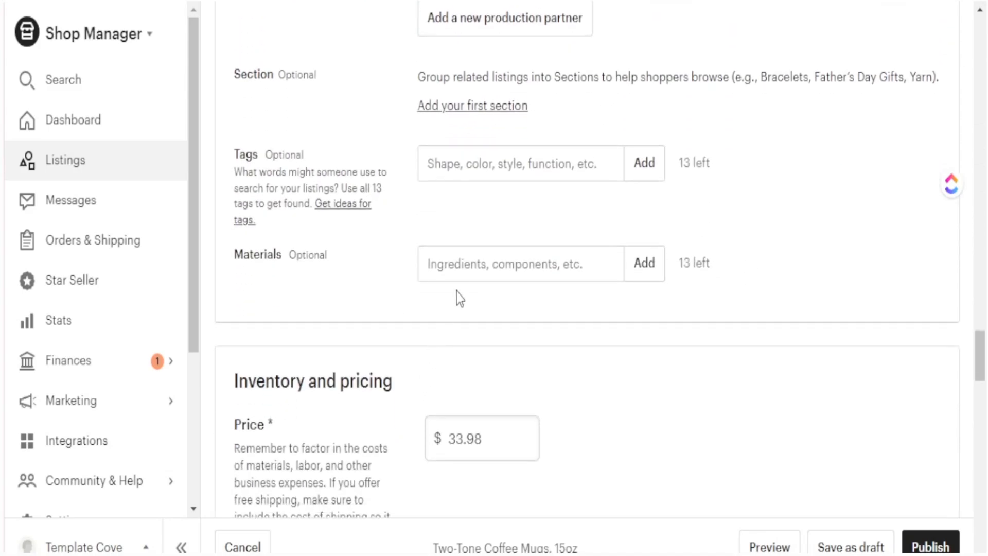
left_click(480, 274)
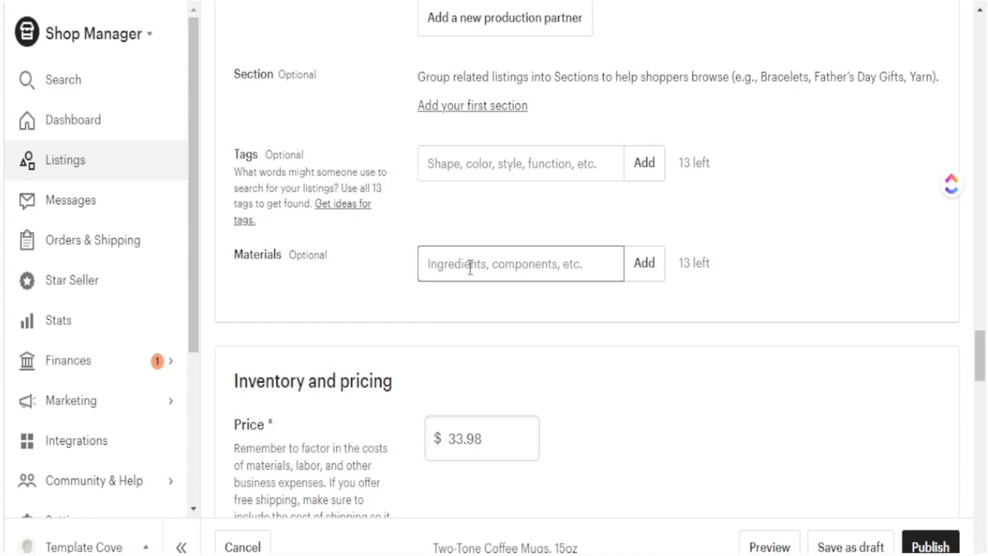
type("Ceramic")
left_click(528, 308)
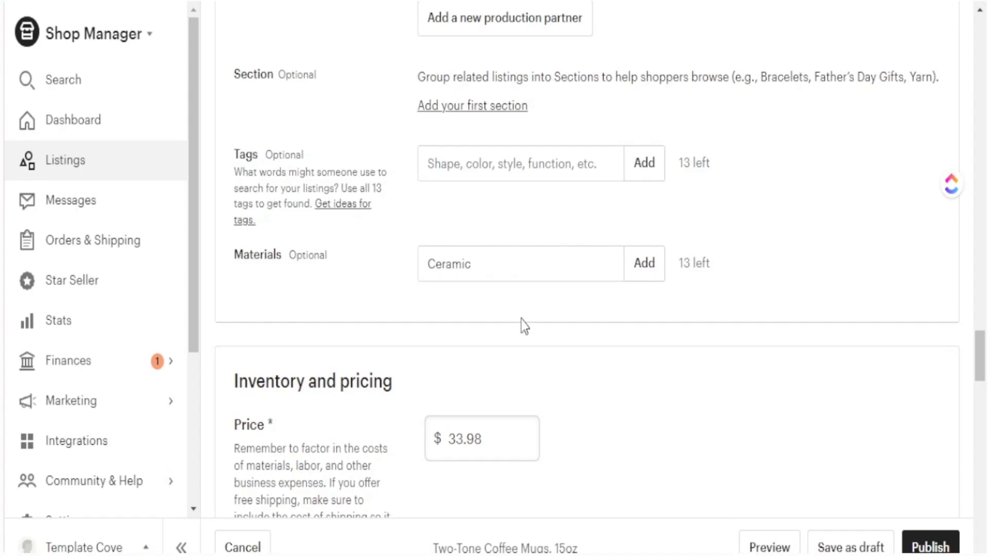
scroll(523, 326, "down", 4)
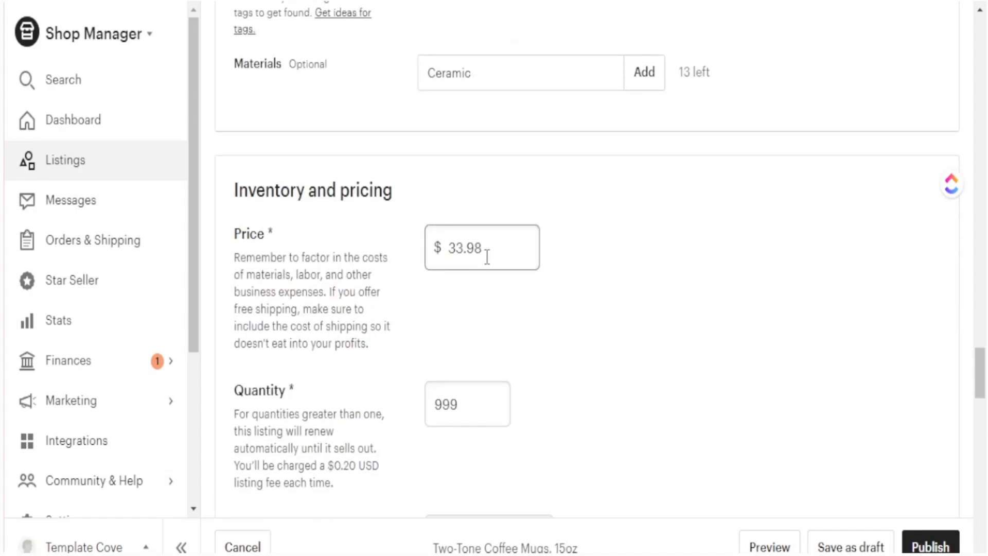
scroll(487, 258, "down", 4)
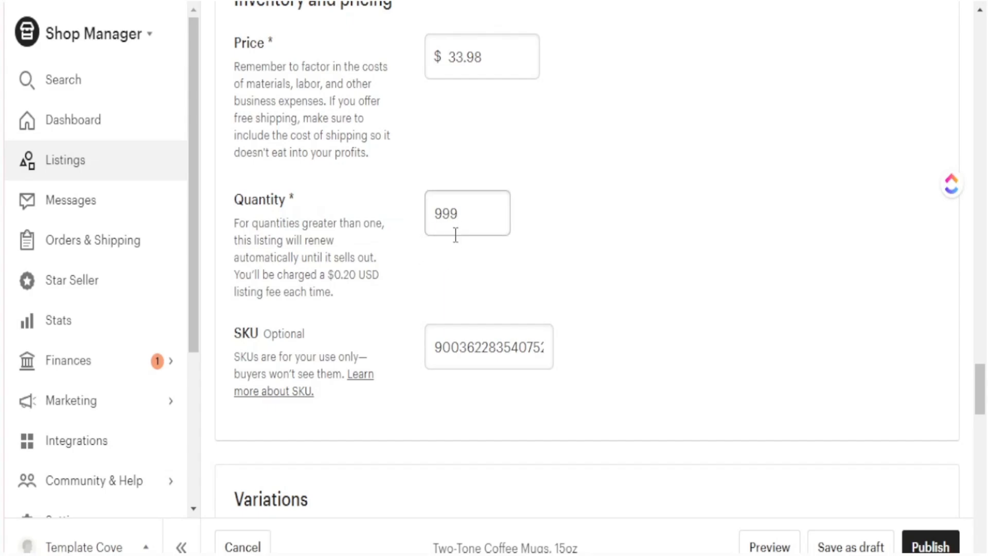
left_click_drag(359, 304, 253, 240)
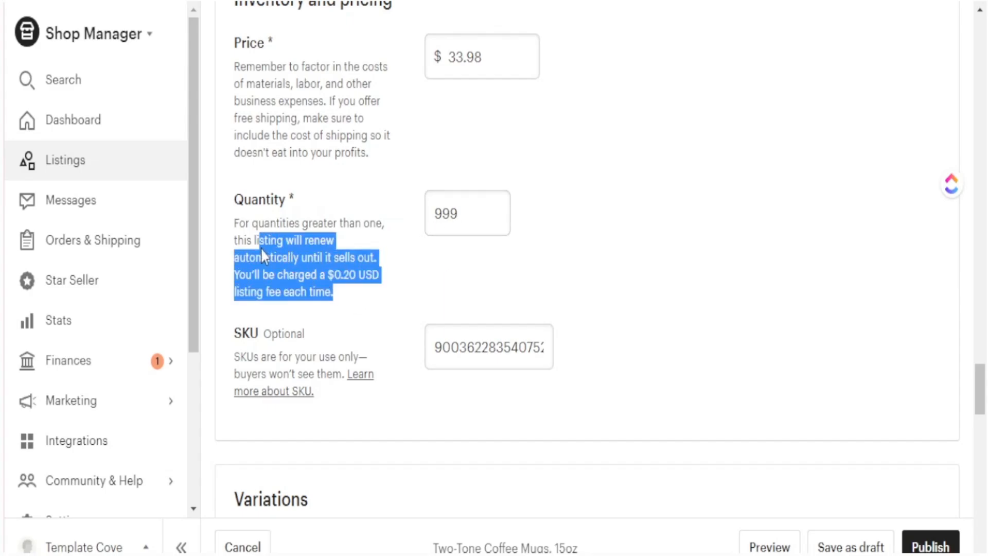
key("Tab")
left_click(420, 399)
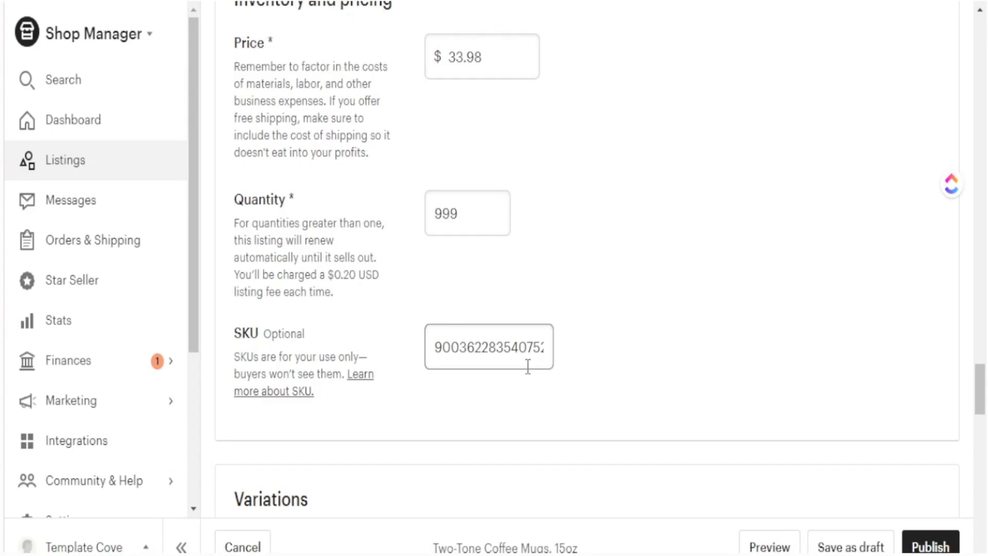
scroll(529, 366, "down", 5)
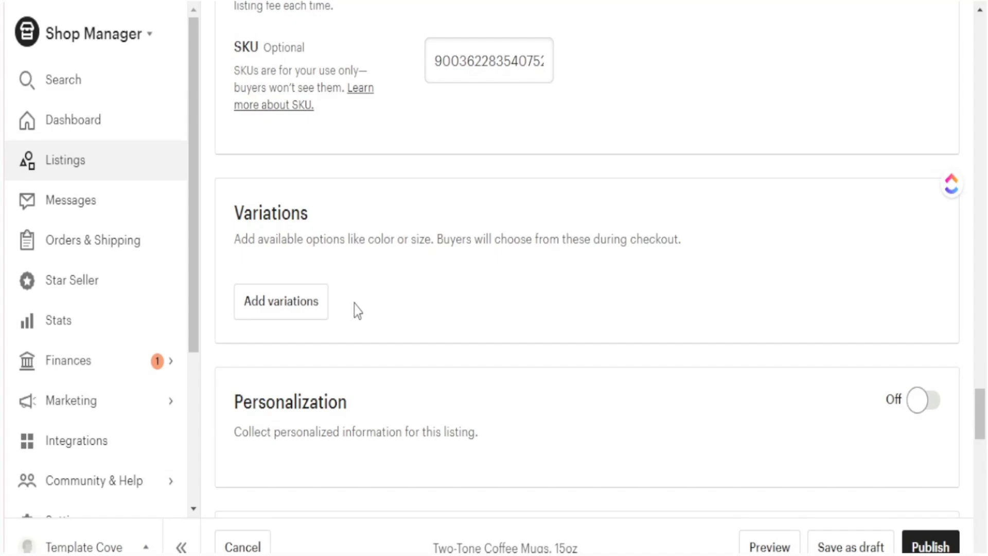
scroll(355, 308, "up", 3)
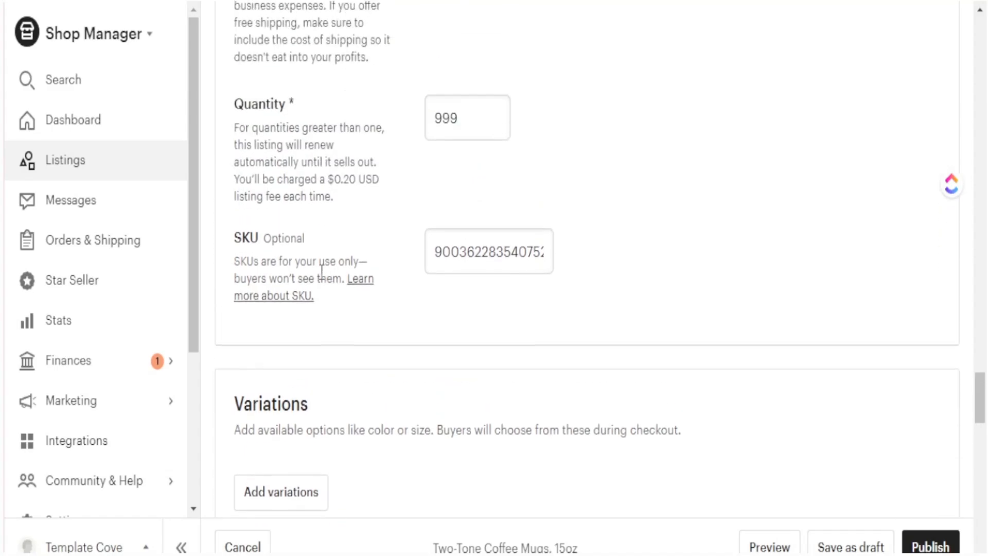
scroll(329, 289, "down", 3)
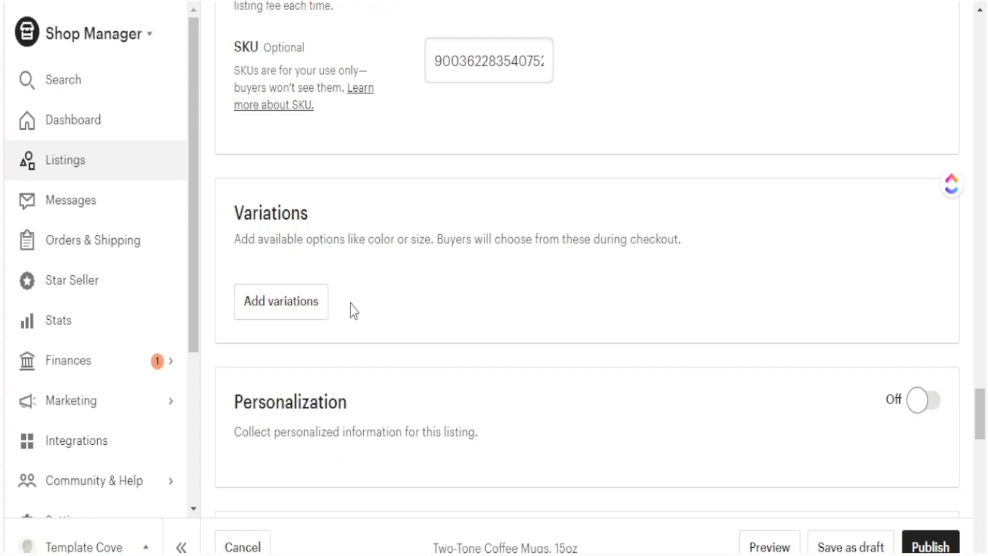
scroll(373, 317, "down", 2)
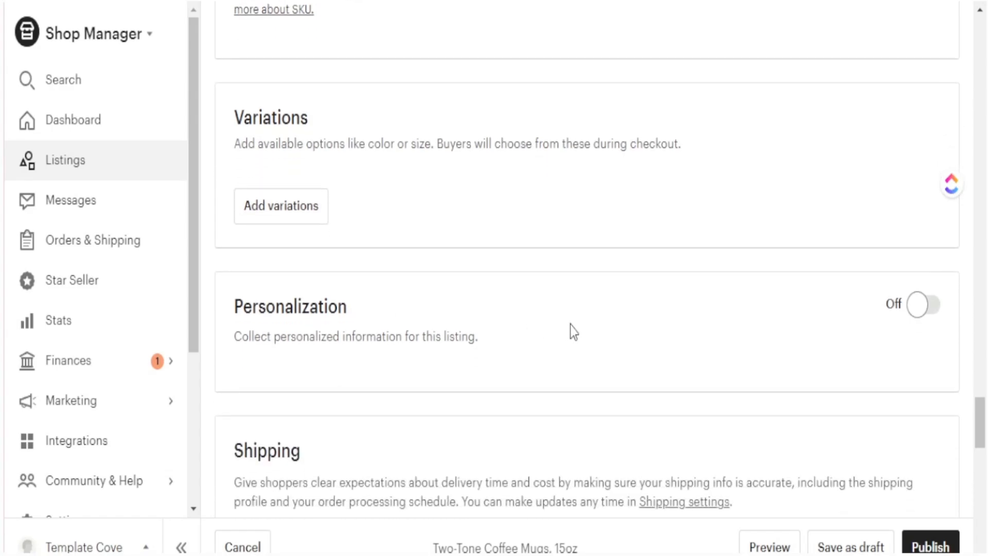
- Switch the Two-Tone Coffee Mugs listing's Personalization toggle to Off
left_click(915, 315)
scroll(468, 375, "down", 3)
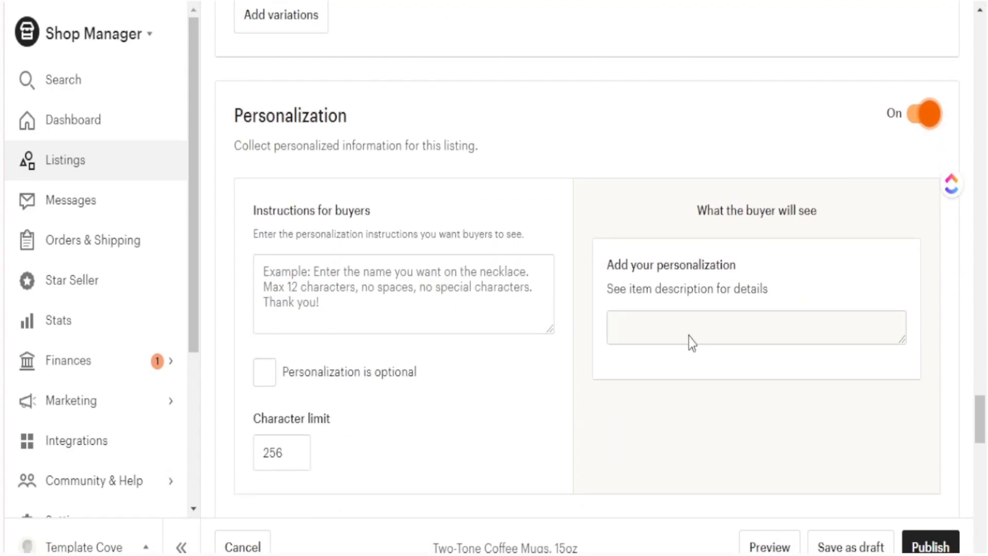
left_click(924, 114)
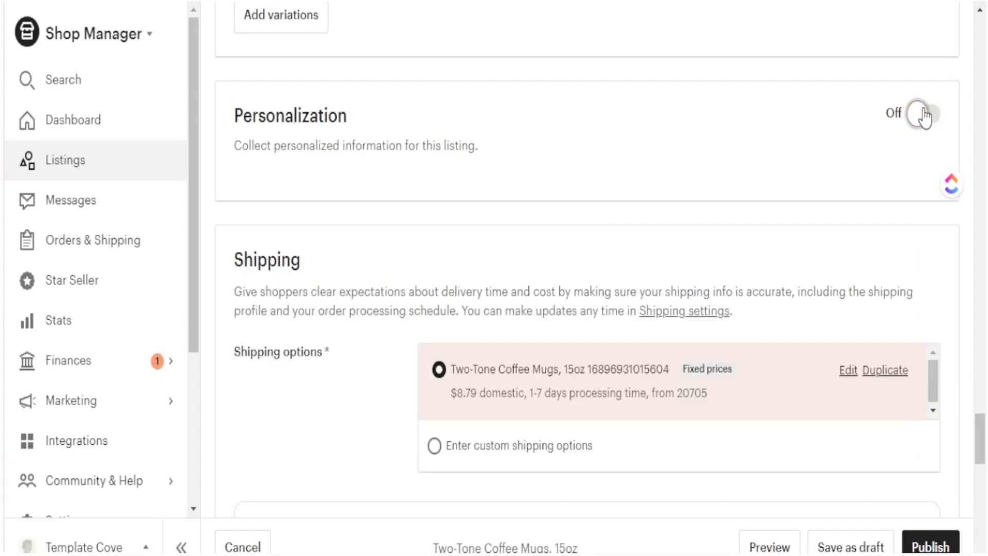
scroll(455, 192, "down", 3)
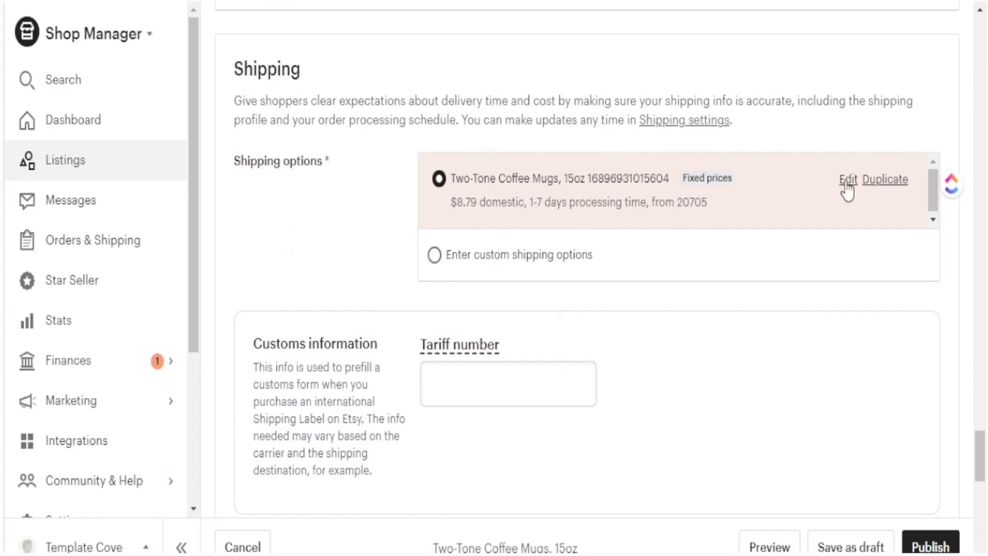
- Duplicate the shipping profile and change the US one-item price from 8.79 to 6.99
left_click(878, 181)
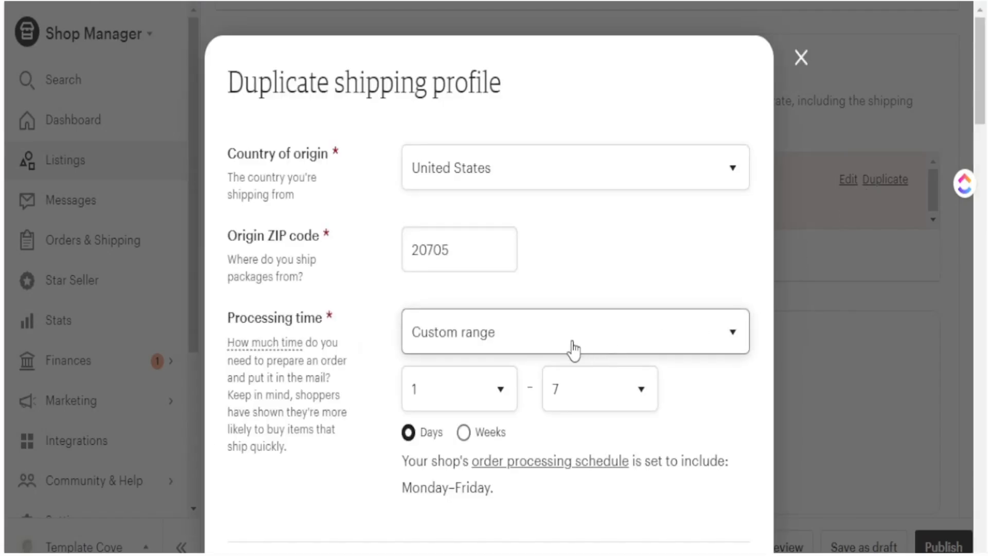
scroll(463, 371, "down", 3)
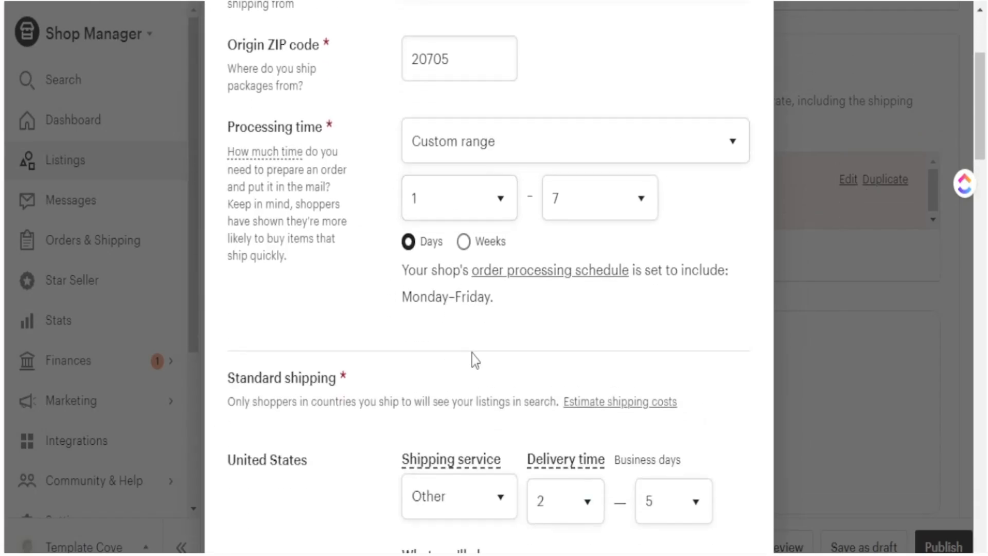
scroll(490, 287, "down", 4)
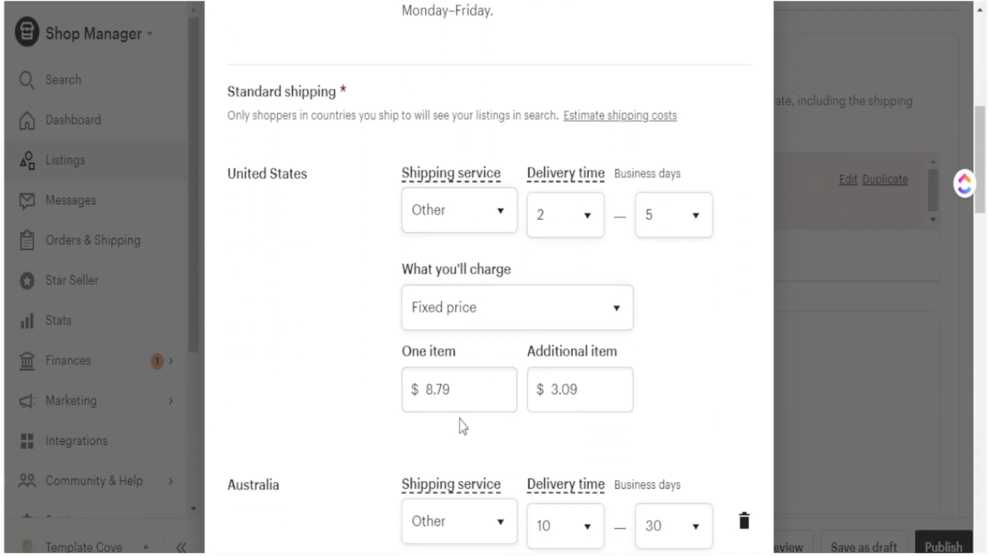
left_click(451, 392)
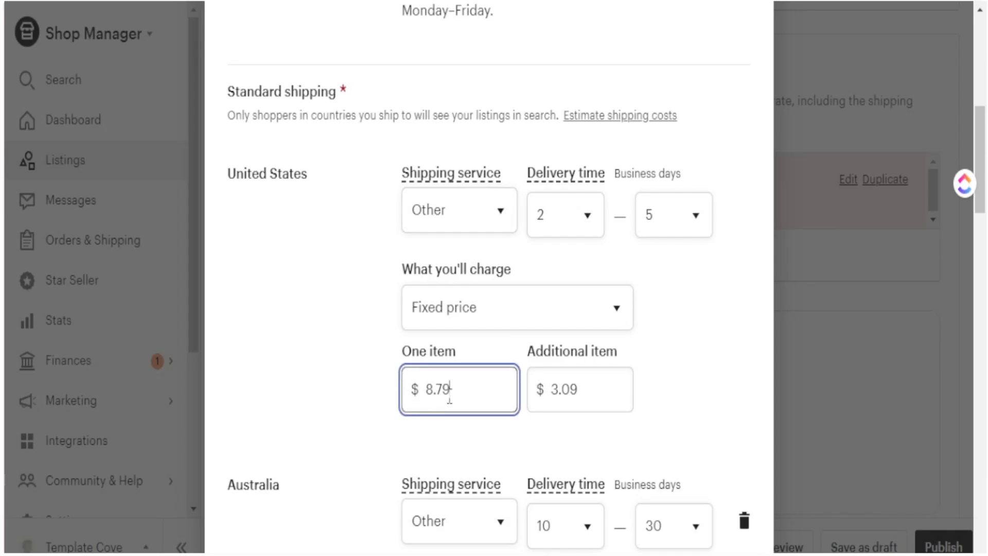
left_click_drag(450, 397, 430, 397)
type("99")
left_click_drag(628, 353, 567, 363)
left_click(628, 401)
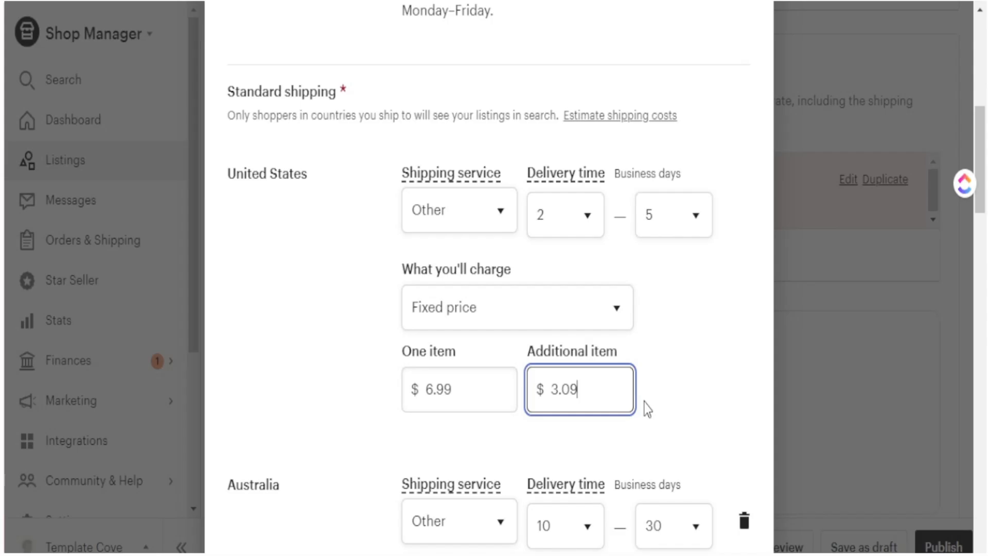
- Remove Australia, Canada, New Zealand and Norway from the shipping destinations
scroll(644, 346, "down", 5)
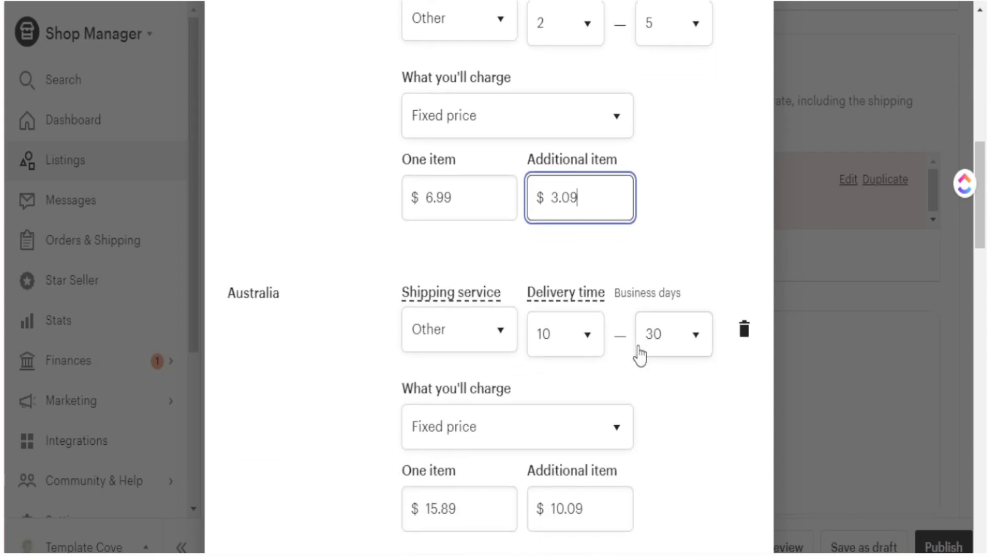
scroll(316, 334, "up", 3)
scroll(311, 343, "down", 10)
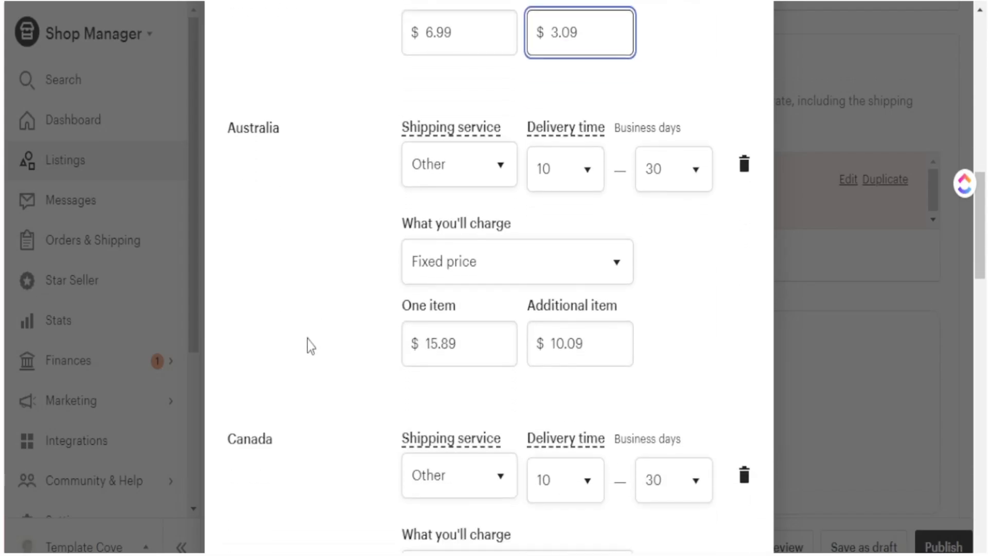
scroll(310, 345, "up", 7)
scroll(311, 346, "up", 4)
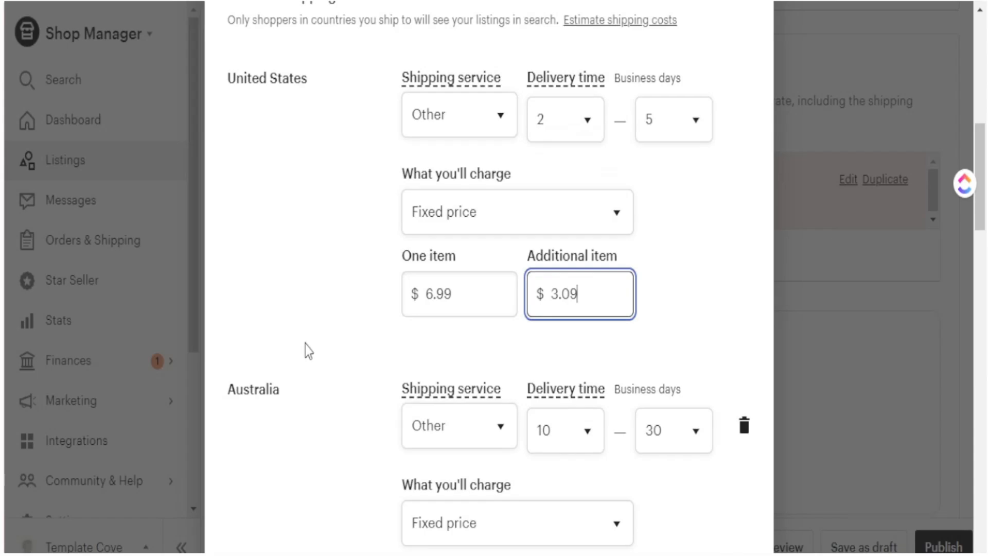
scroll(297, 369, "down", 2)
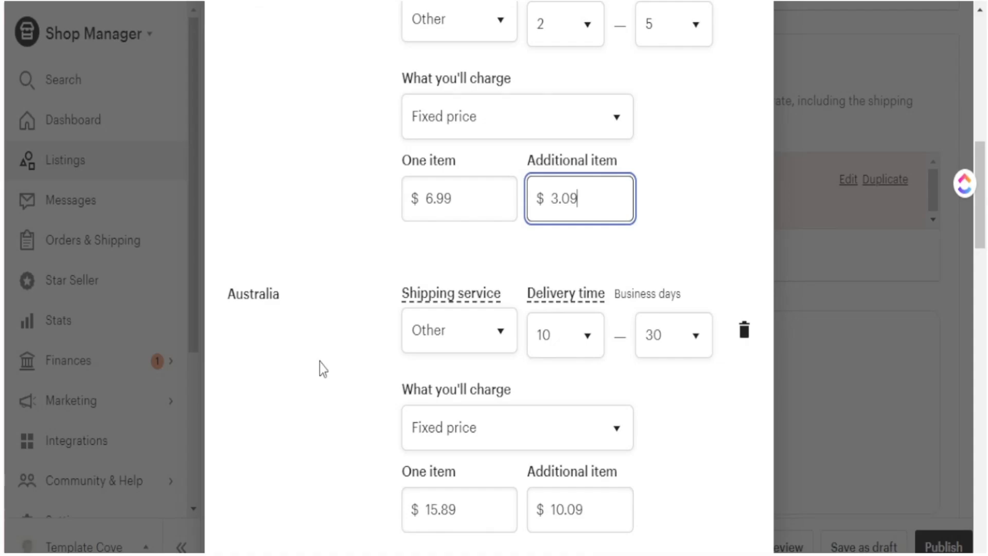
scroll(320, 362, "up", 4)
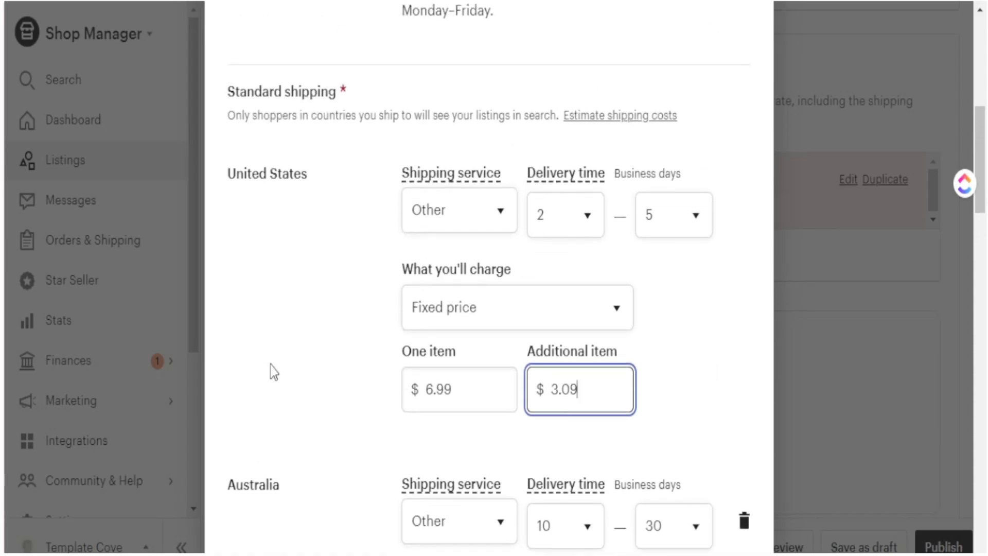
scroll(463, 472, "down", 4)
left_click(746, 341)
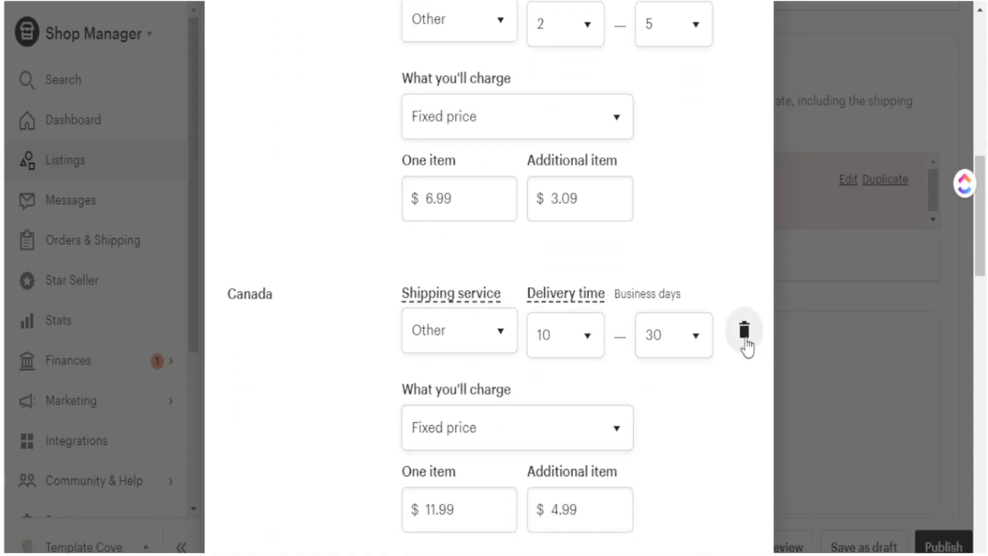
left_click(744, 332)
left_click(744, 332)
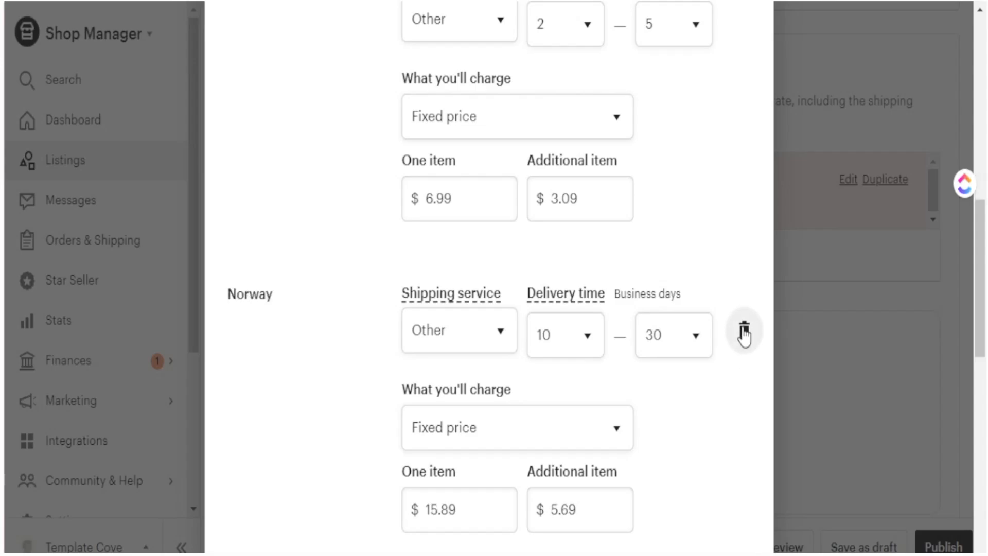
left_click(745, 332)
- Name the new profile Mugs and save it
triple_click(443, 412)
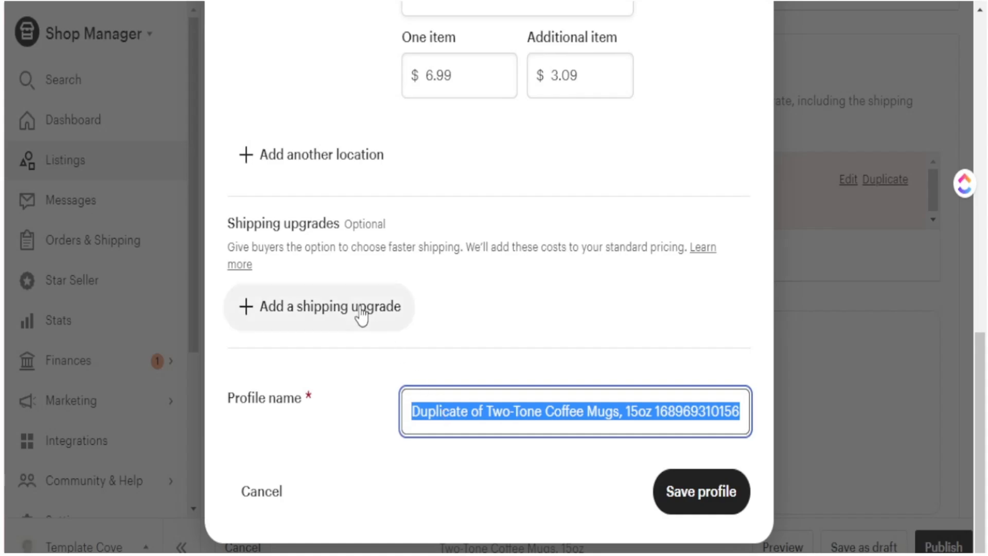
scroll(376, 343, "up", 1)
scroll(395, 368, "down", 1)
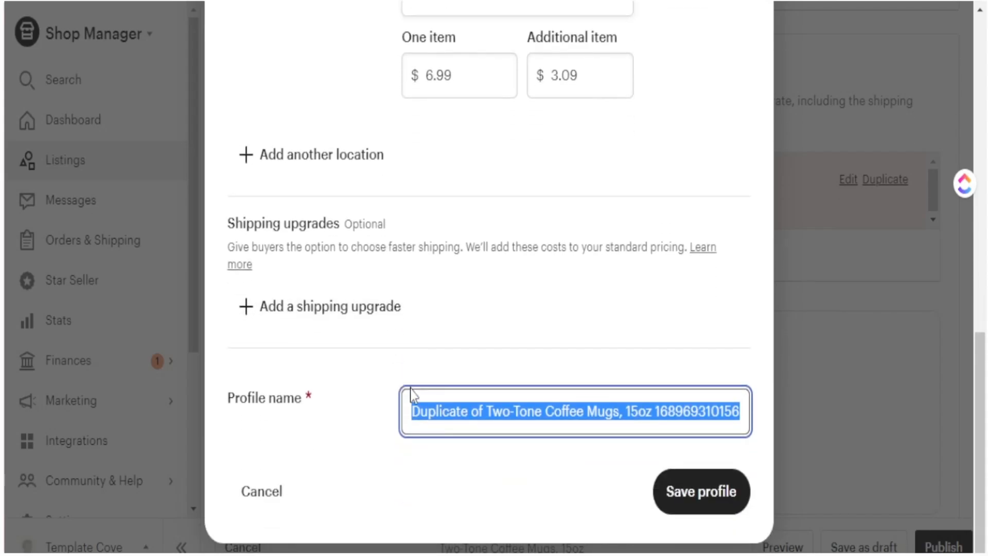
type("Mu")
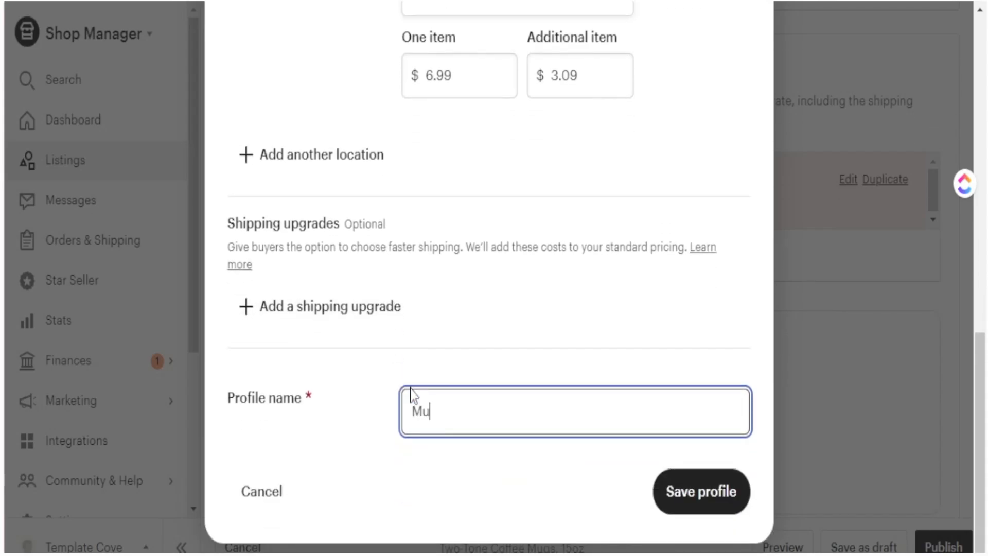
type("gs")
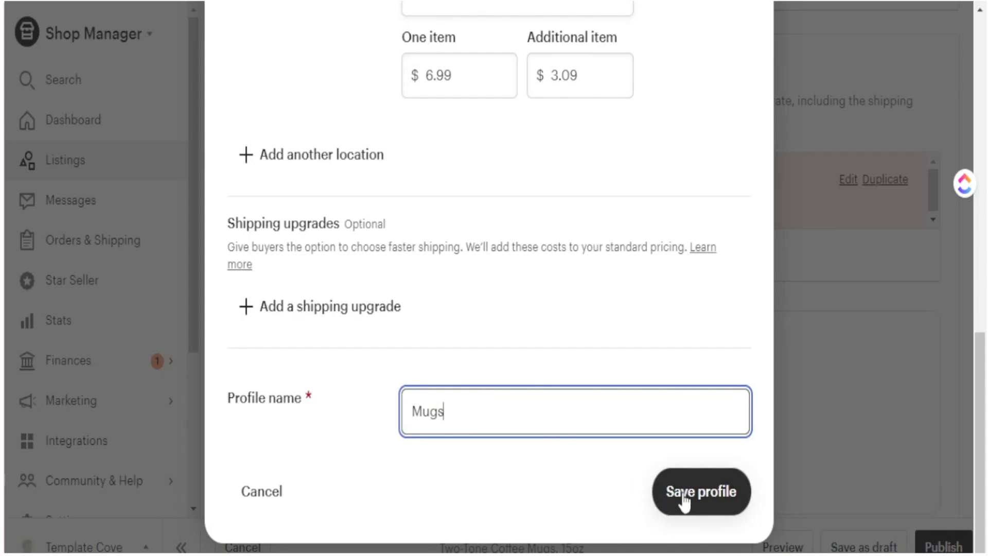
left_click(690, 495)
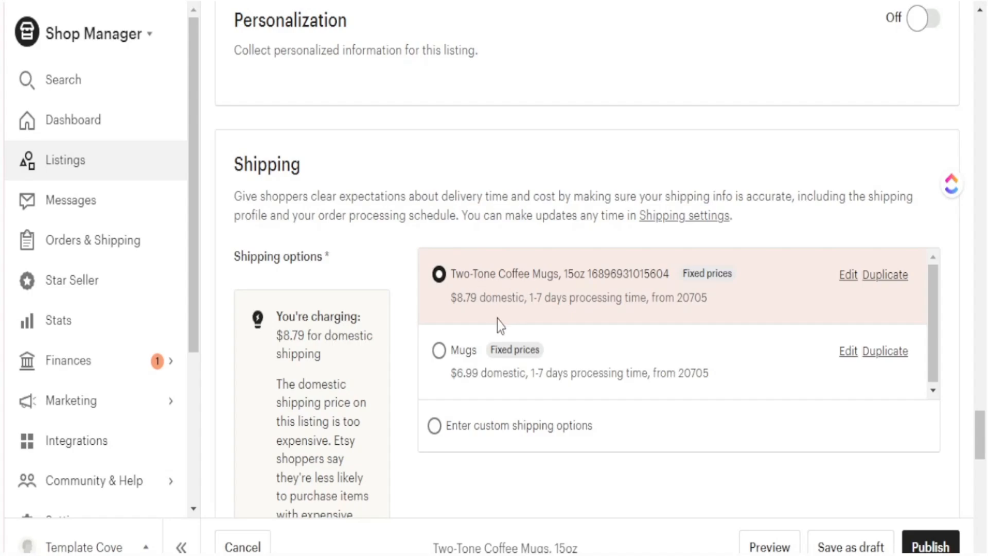
- Apply the Mugs shipping profile to the Etsy listing
left_click(470, 380)
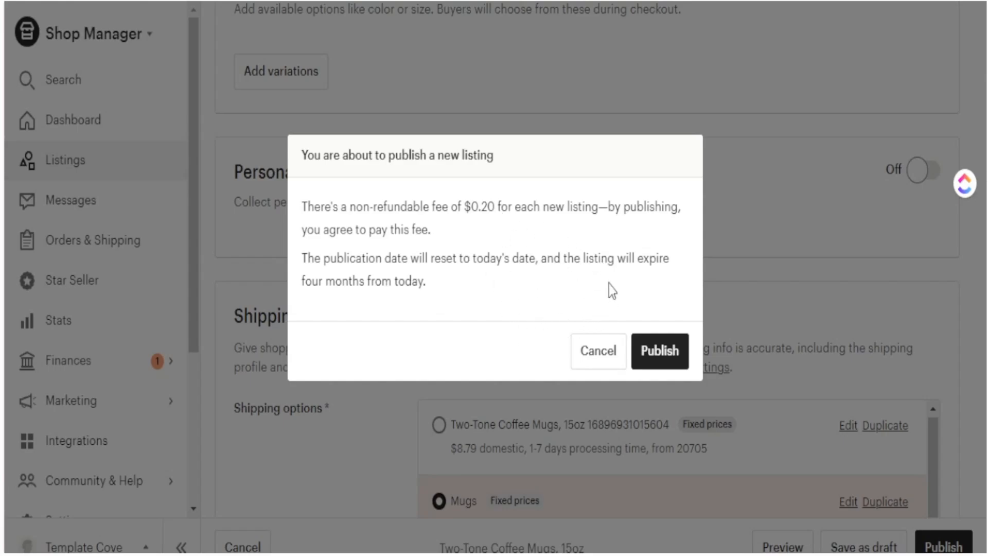
- Publish the Two-Tone Coffee Mugs listing and check how long the 50% sale lasts
left_click(658, 354)
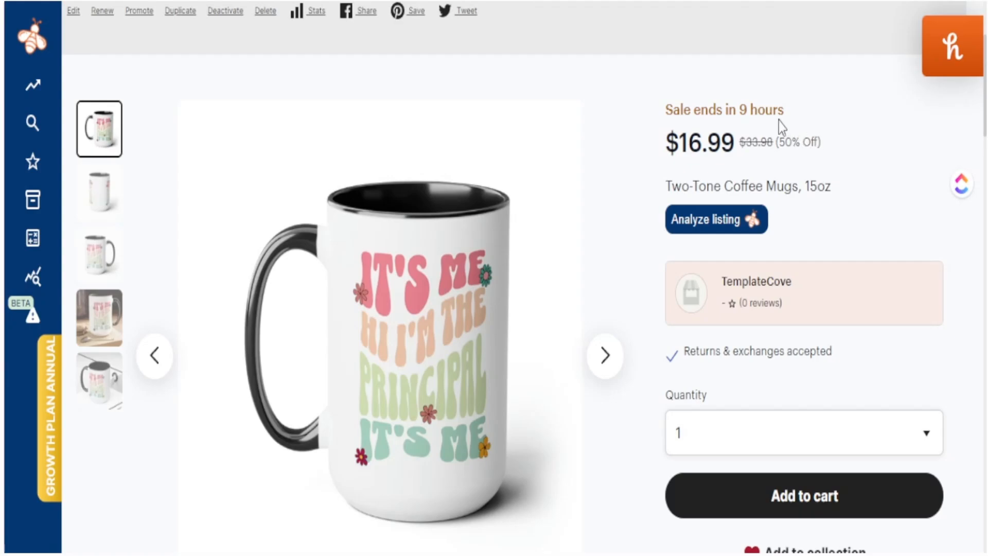
left_click_drag(784, 110, 686, 112)
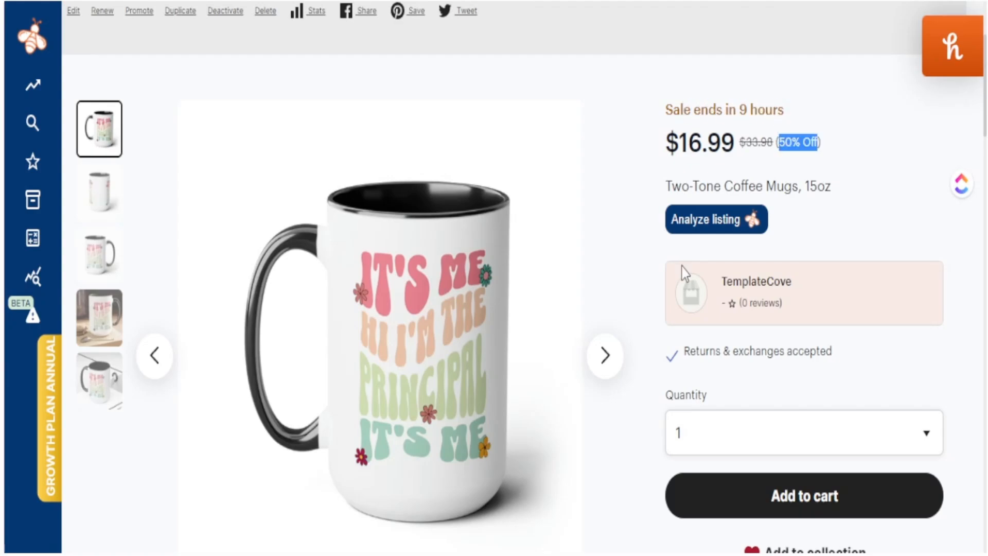
scroll(682, 274, "down", 5)
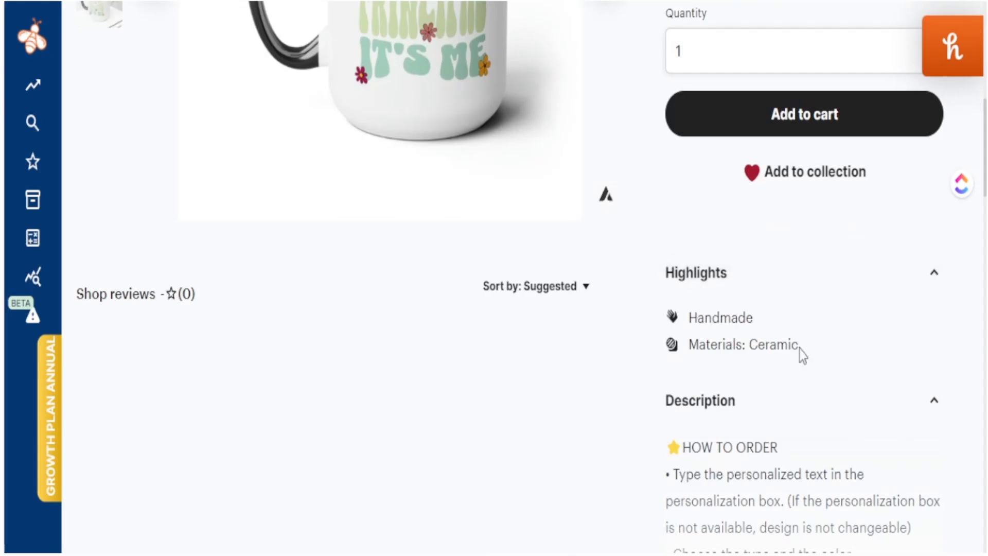
- Review the live listing's Ceramic material entry and $6.99 shipping details
left_click_drag(799, 348, 766, 350)
scroll(705, 342, "down", 5)
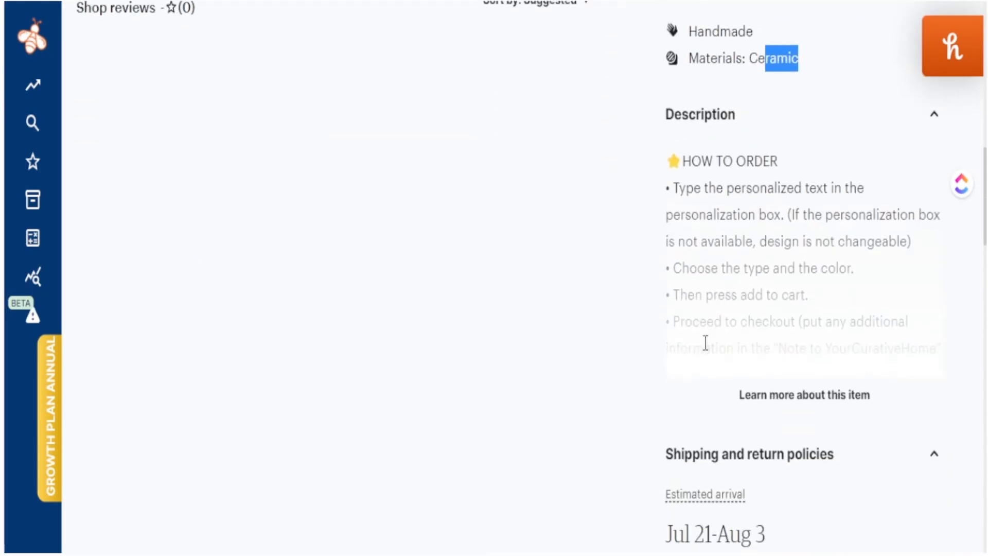
scroll(750, 291, "down", 7)
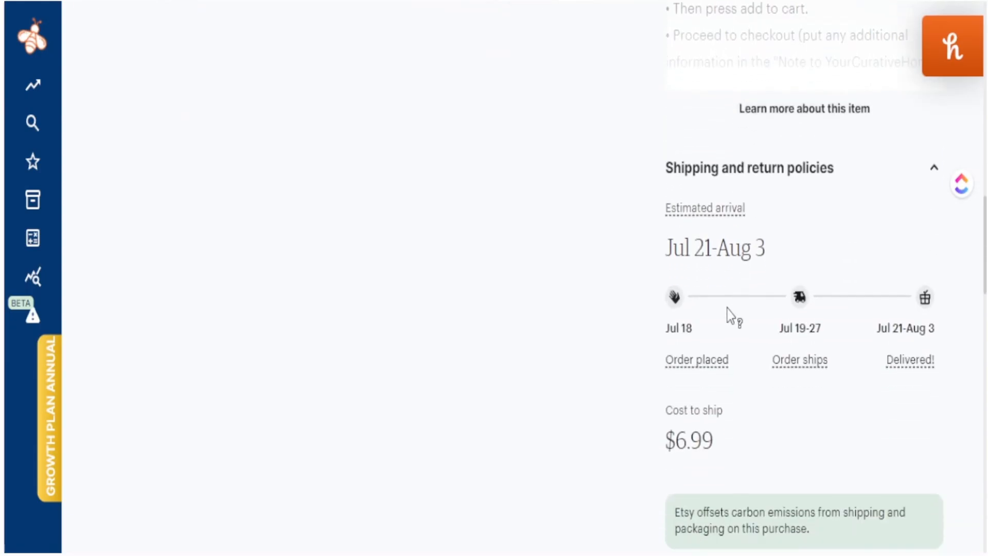
scroll(720, 347, "down", 2)
left_click_drag(721, 342, 713, 247)
scroll(569, 375, "up", 20)
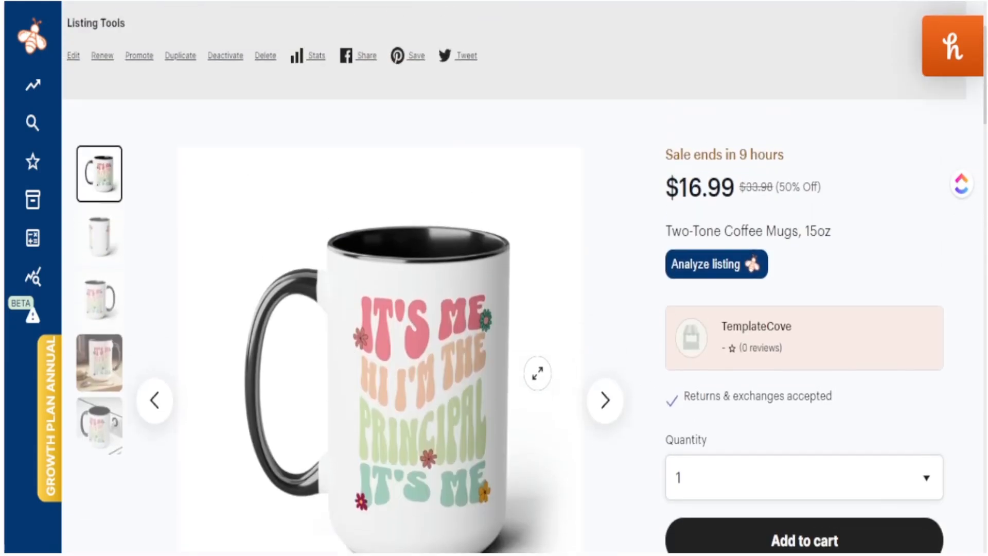
scroll(536, 374, "down", 3)
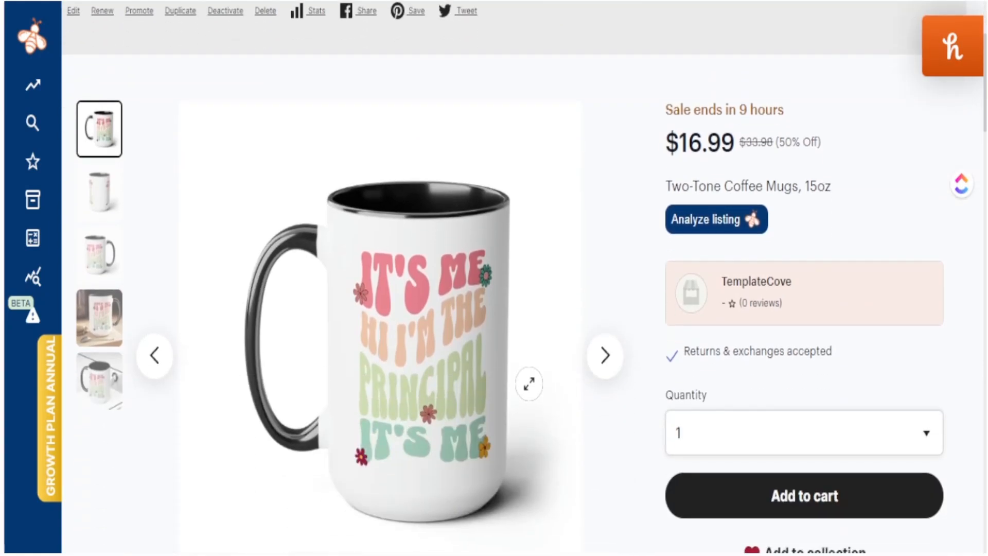